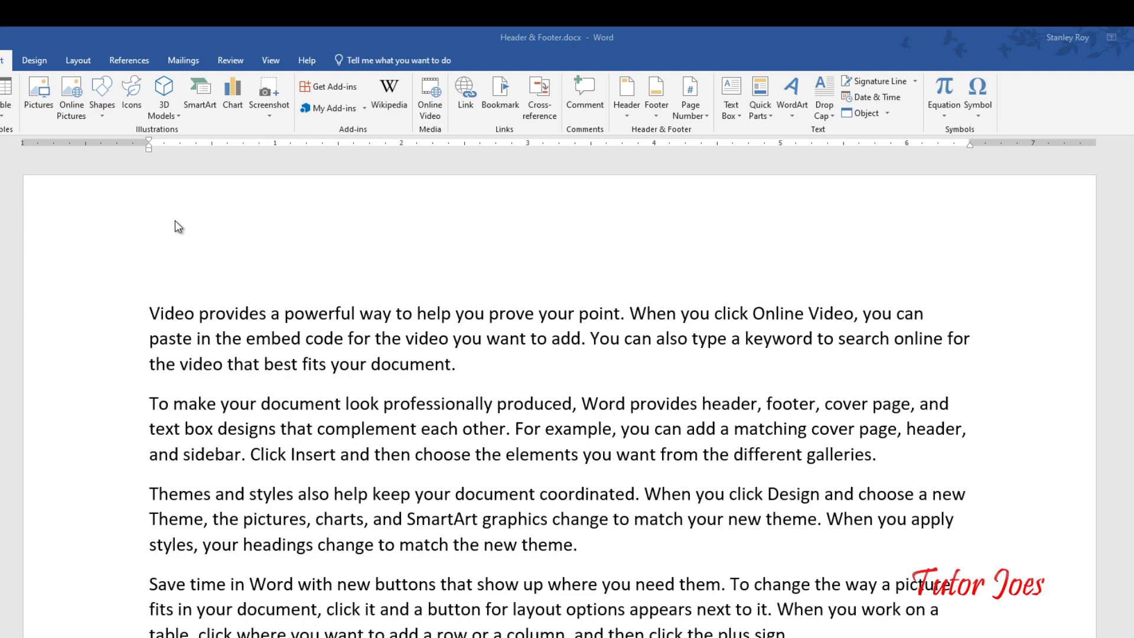
Select and then deselect text on the first body line while scrolling through the document.
key(shift+End)
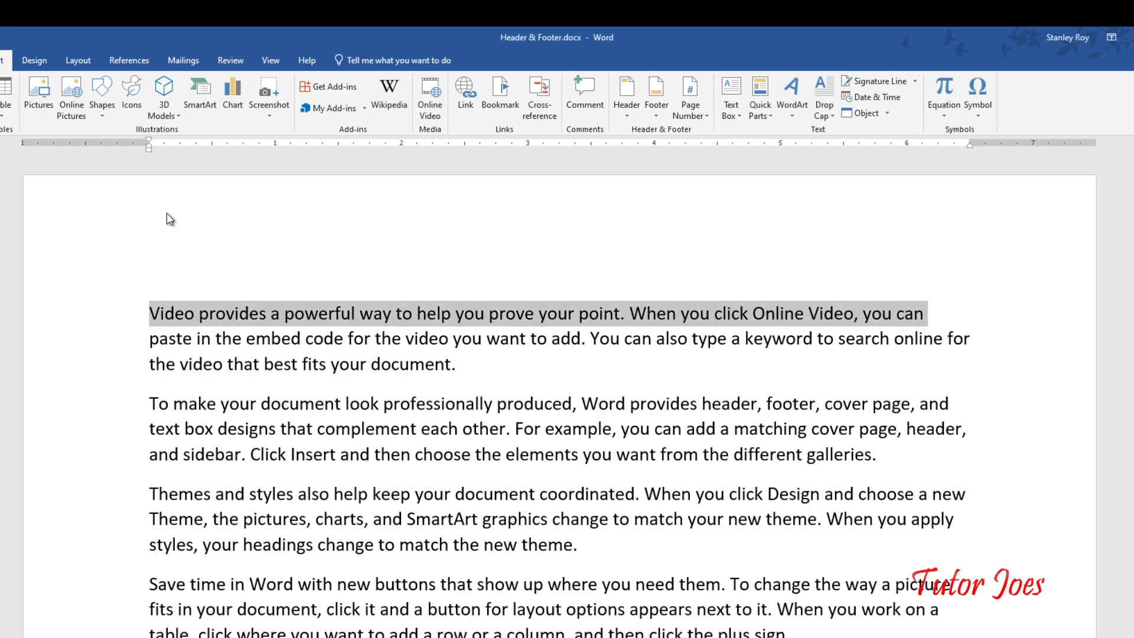
click(289, 310)
scroll(299, 331, down, 4)
scroll(307, 346, down, 2)
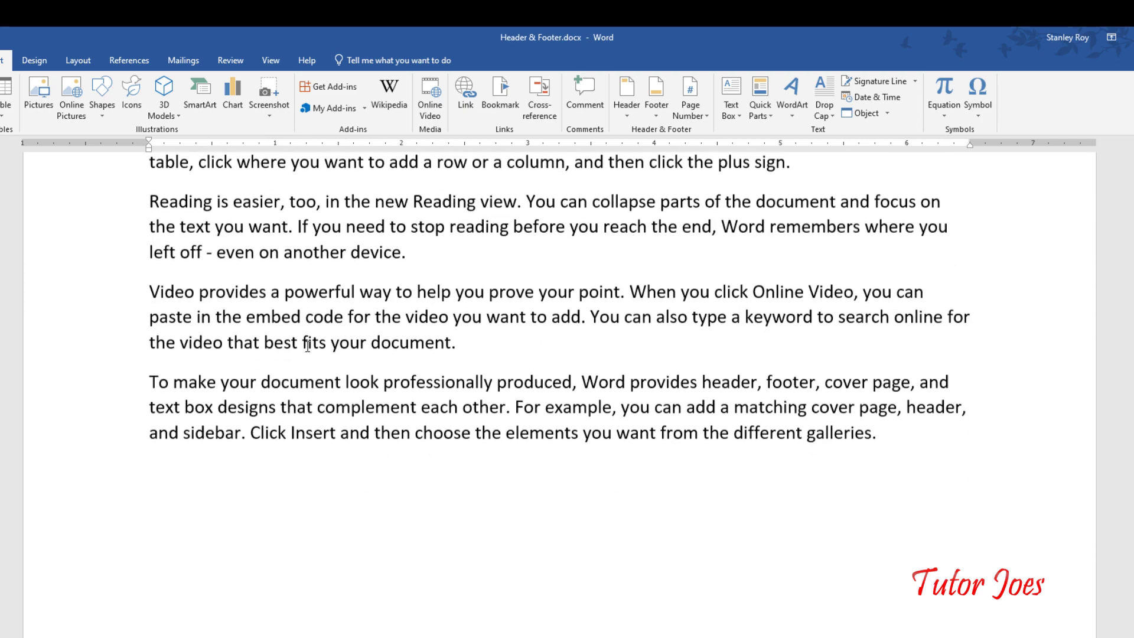
scroll(422, 398, down, 3)
scroll(673, 478, up, 2)
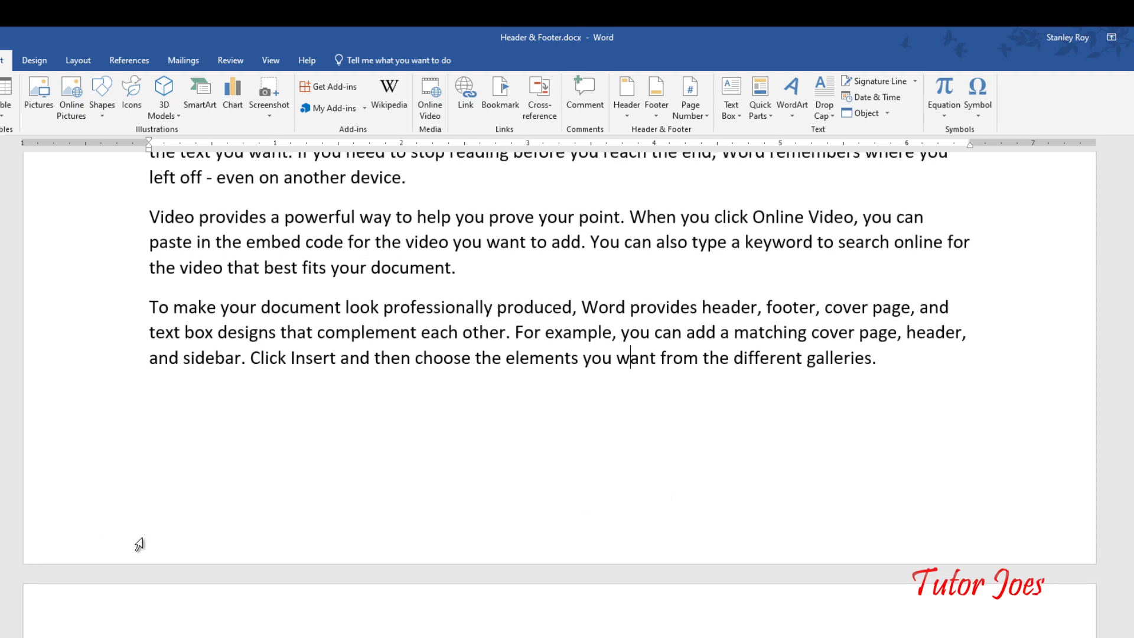
scroll(295, 472, down, 5)
scroll(310, 402, down, 5)
scroll(325, 325, down, 5)
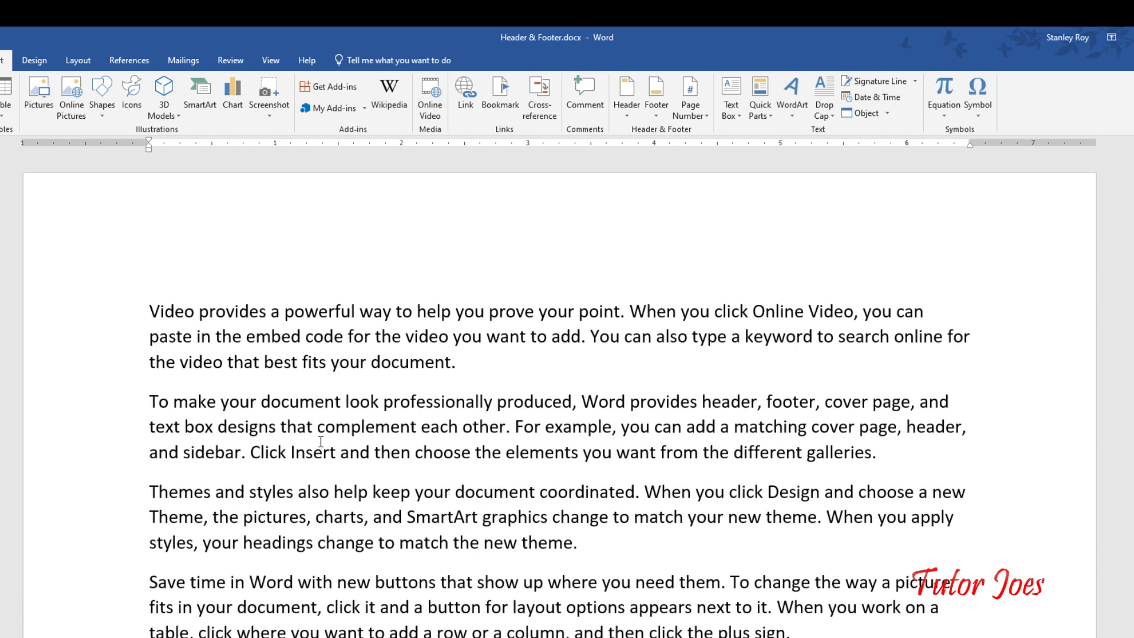
scroll(341, 238, up, 1)
drag(284, 312, 475, 313)
scroll(405, 608, up, 5)
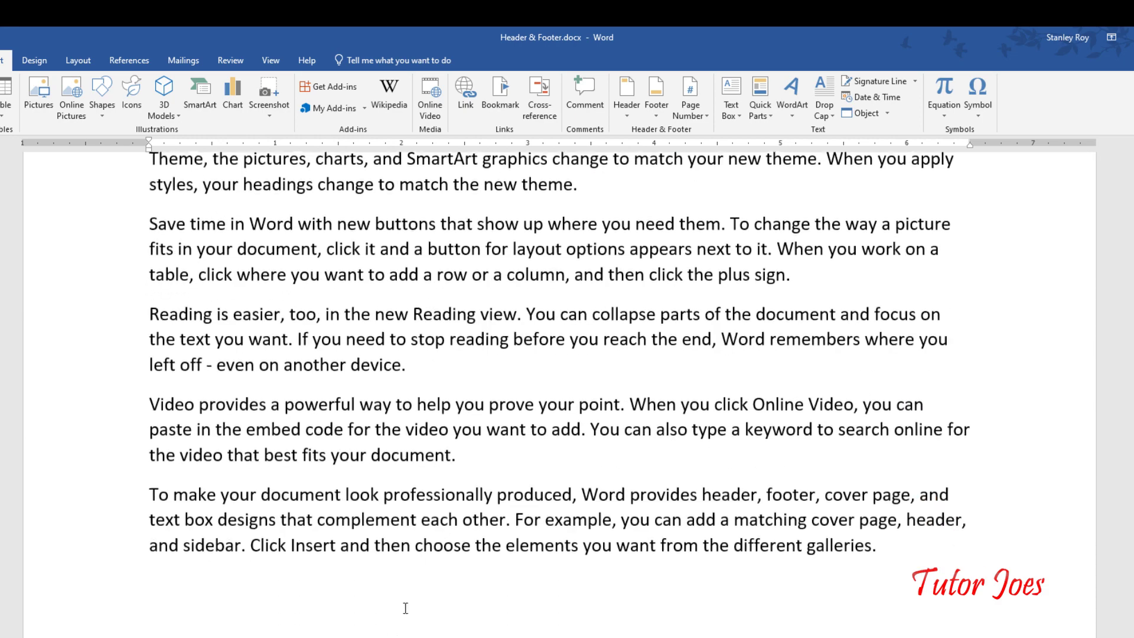
scroll(637, 538, down, 1)
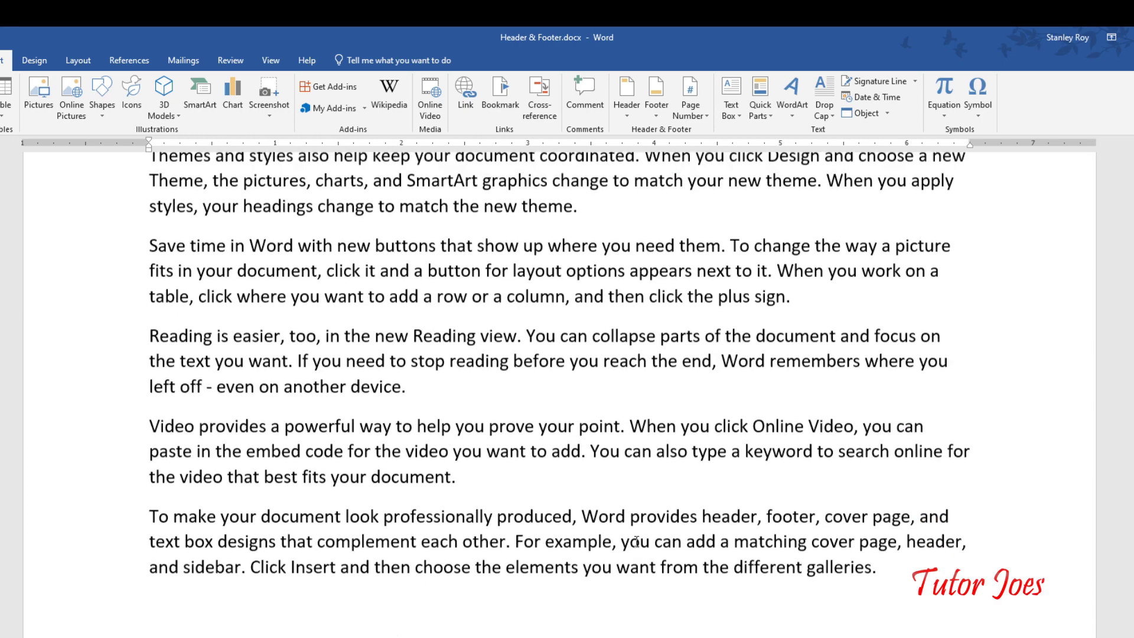
scroll(633, 411, down, 3)
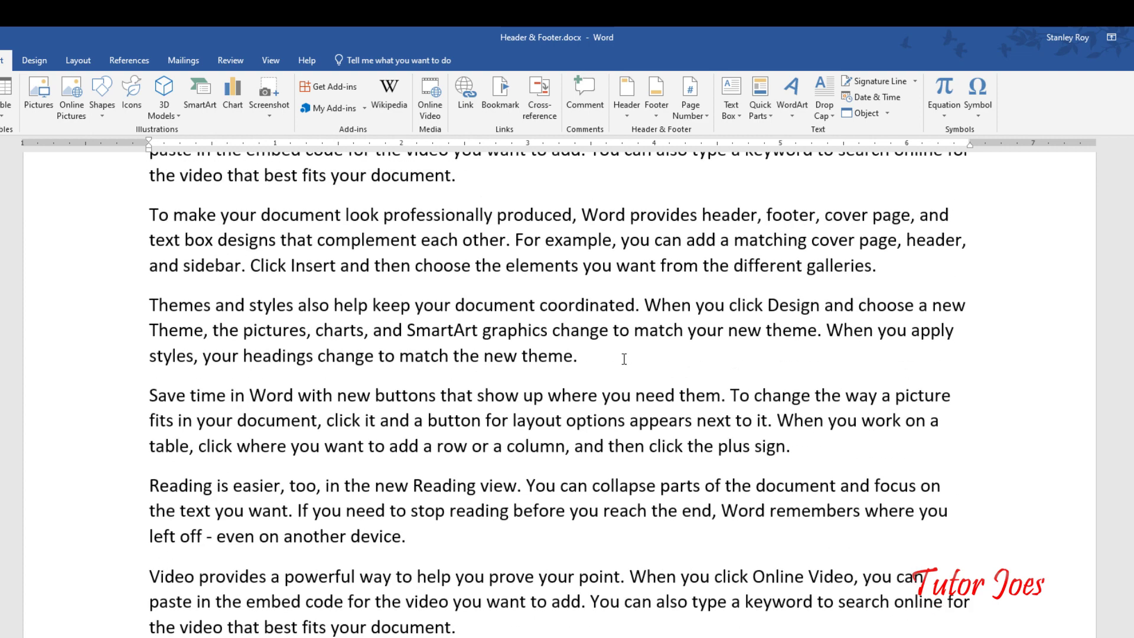
scroll(650, 196, up, 3)
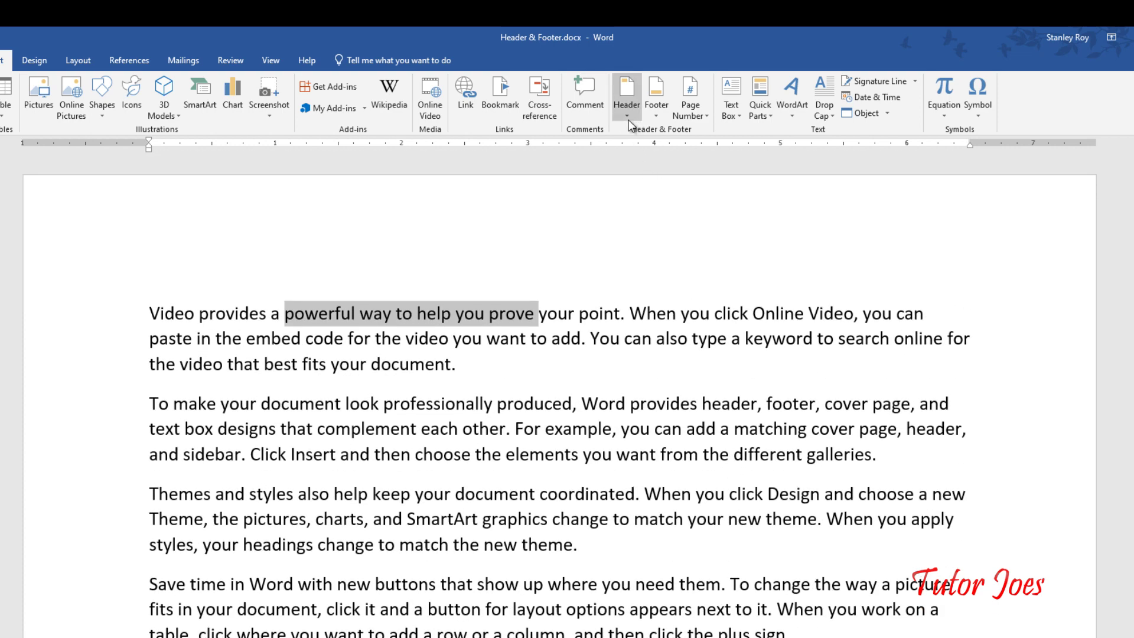
click(567, 194)
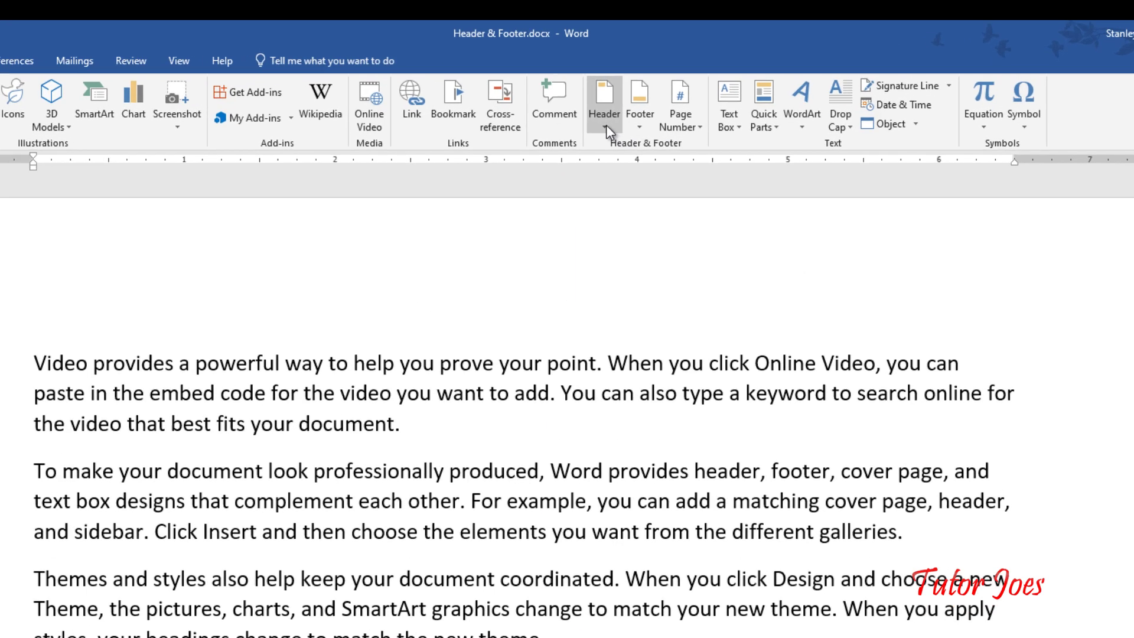
Insert the Motion (Odd Page) design from the built-in header gallery.
click(564, 142)
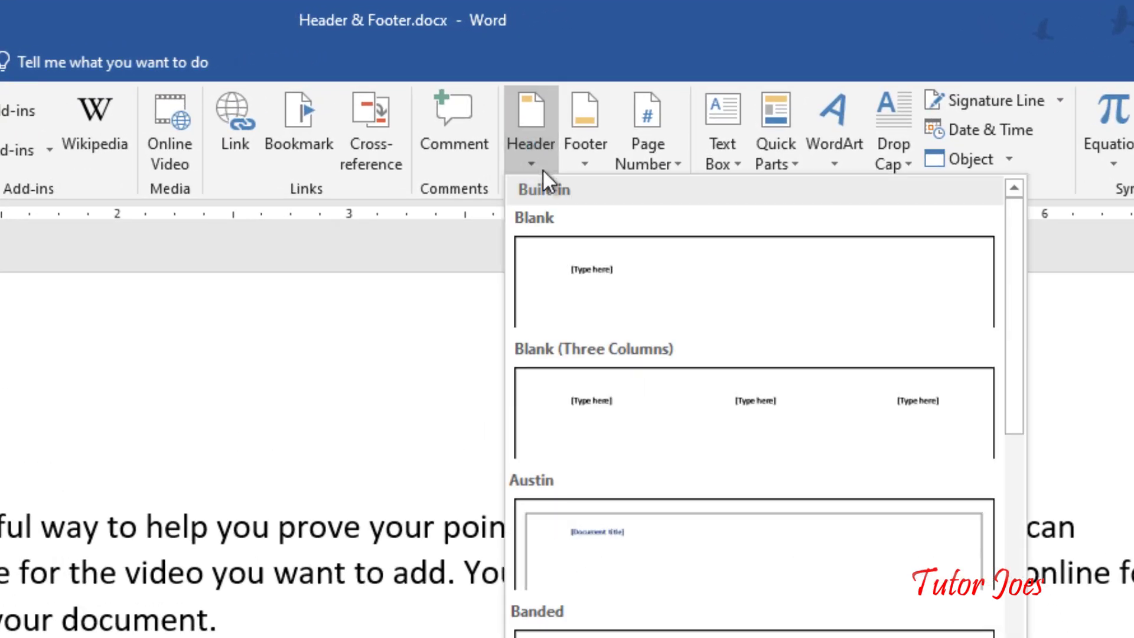
scroll(736, 620, down, 3)
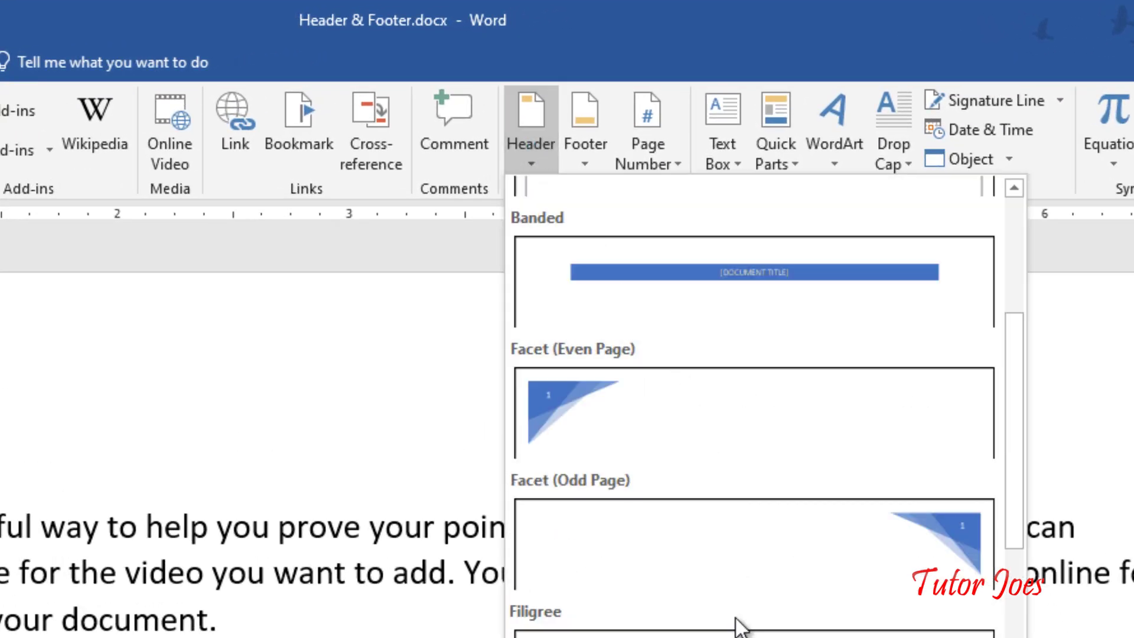
scroll(737, 620, down, 6)
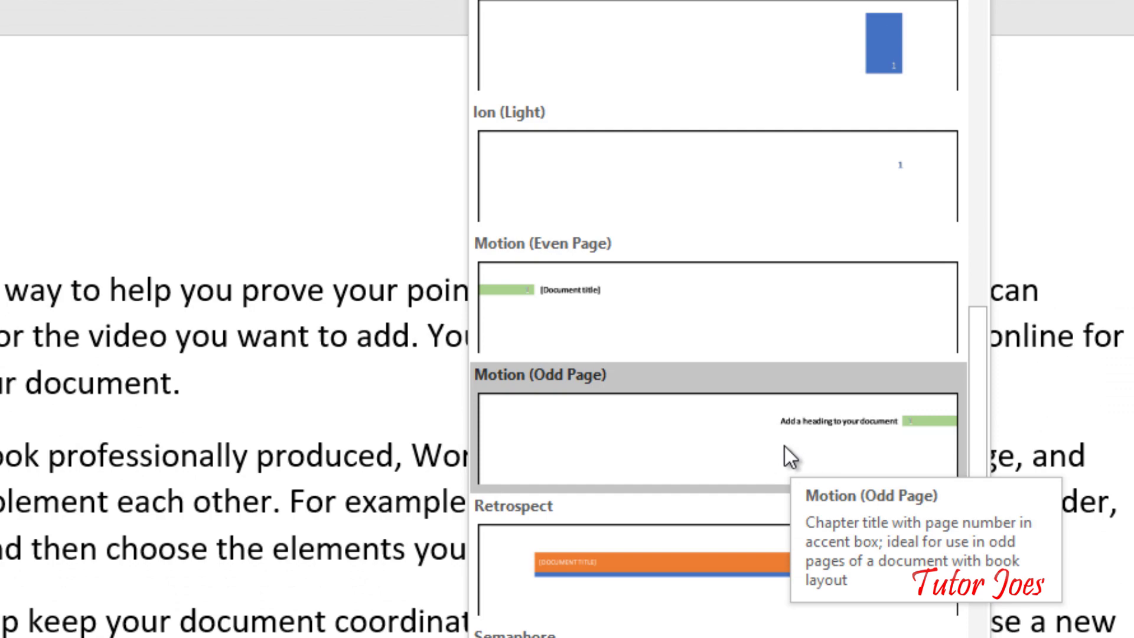
click(784, 454)
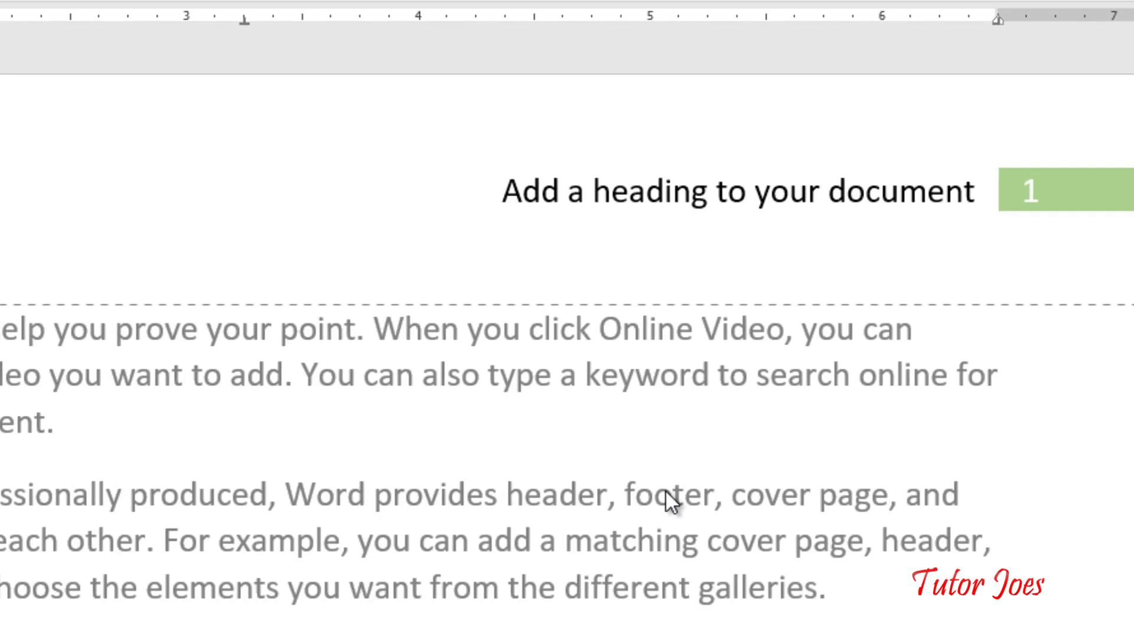
Check the pages, then select the 'Add a heading to your document' placeholder in the page-1 header.
scroll(538, 524, down, 10)
scroll(543, 527, down, 10)
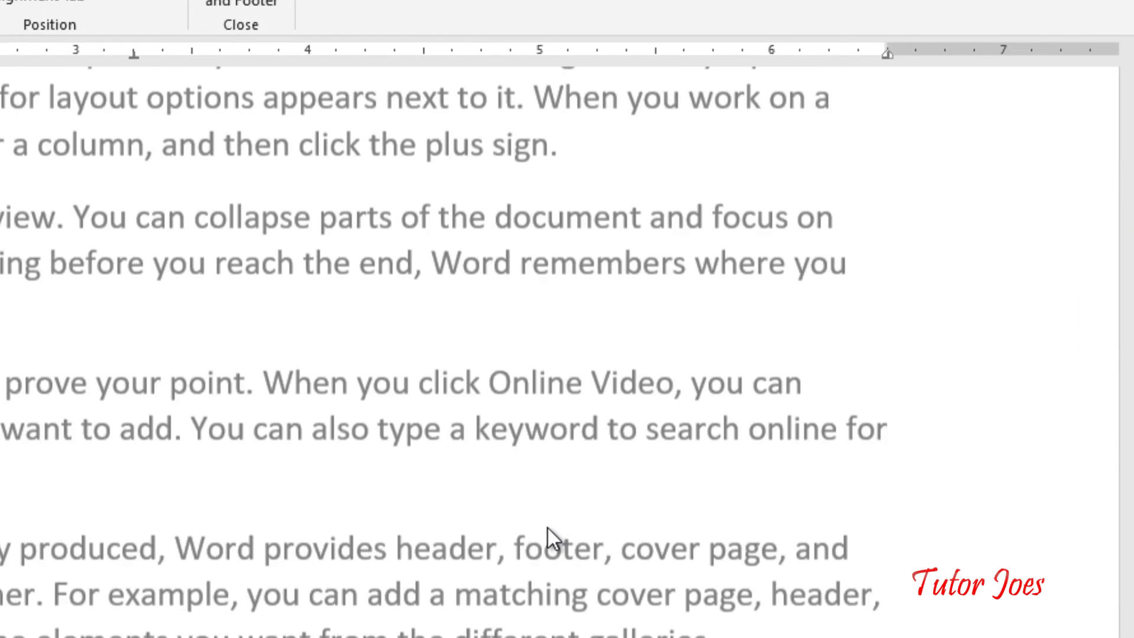
scroll(547, 528, down, 10)
scroll(548, 528, down, 5)
scroll(553, 529, down, 5)
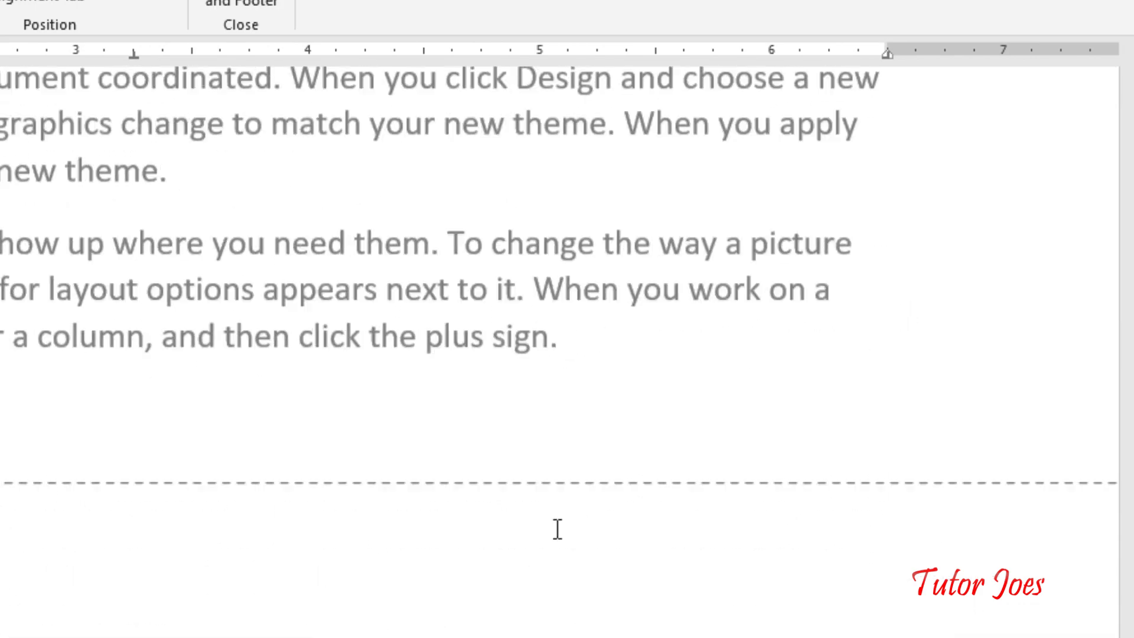
scroll(527, 497, down, 5)
scroll(523, 483, down, 5)
scroll(523, 483, up, 20)
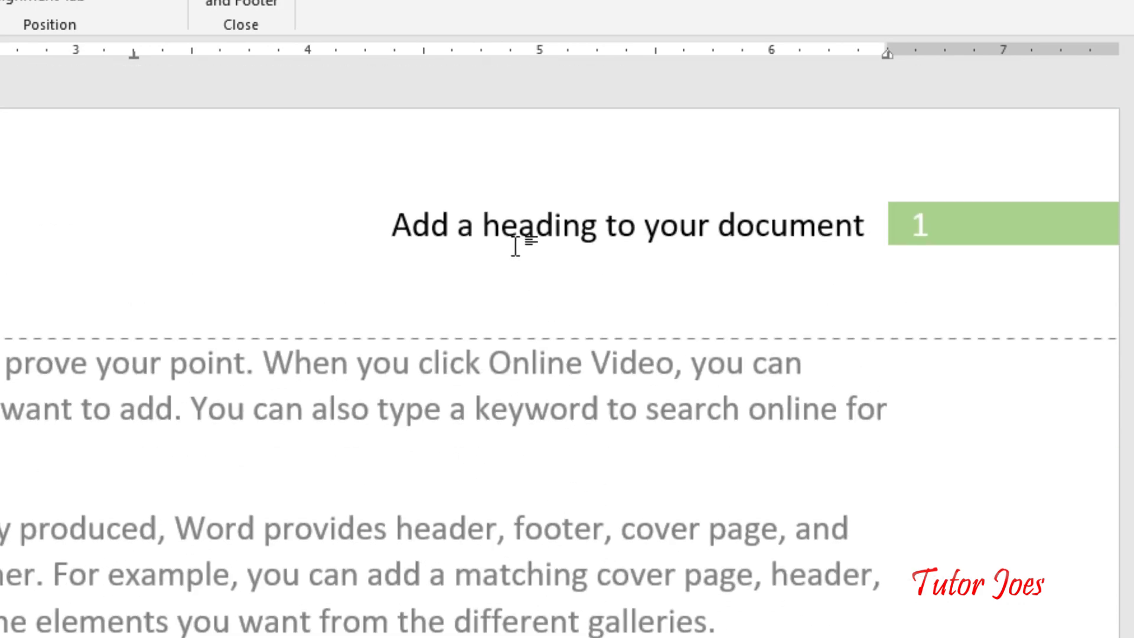
click(515, 243)
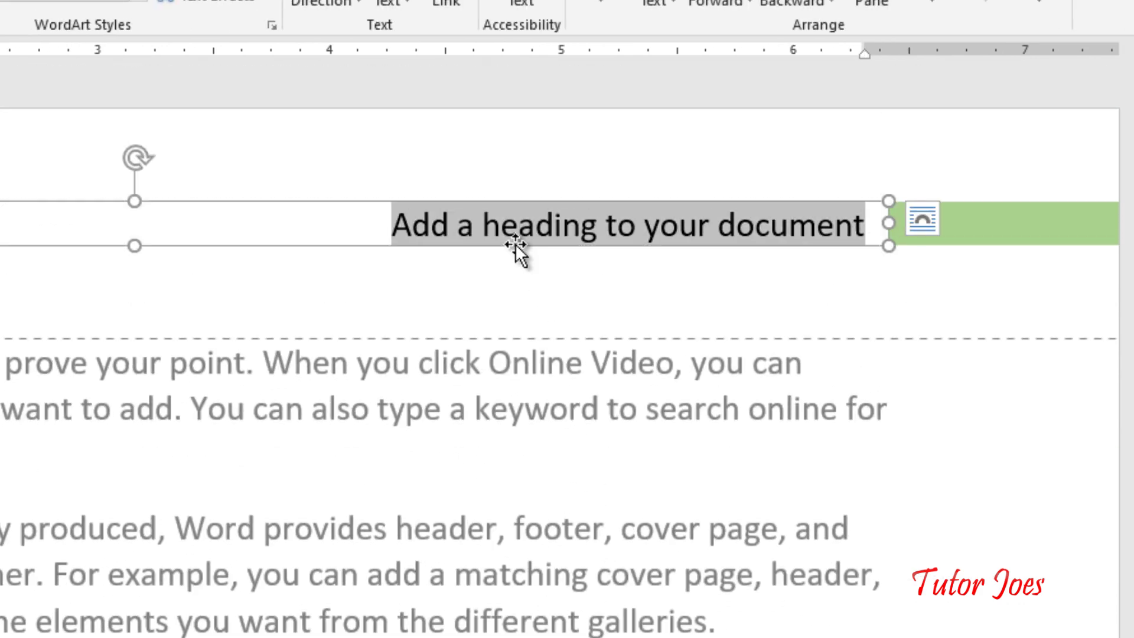
Replace the header placeholder with the heading 'Introduction of Microsoft Word', fixing a typo along the way.
double_click(456, 219)
triple_click(456, 219)
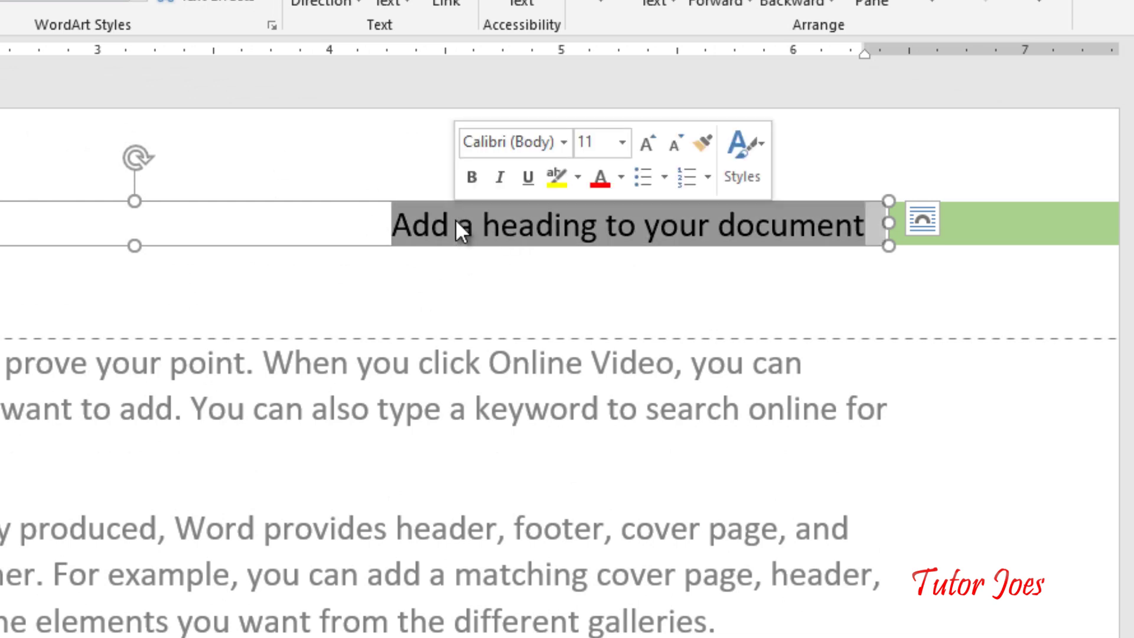
key(BackSpace)
text(Intr)
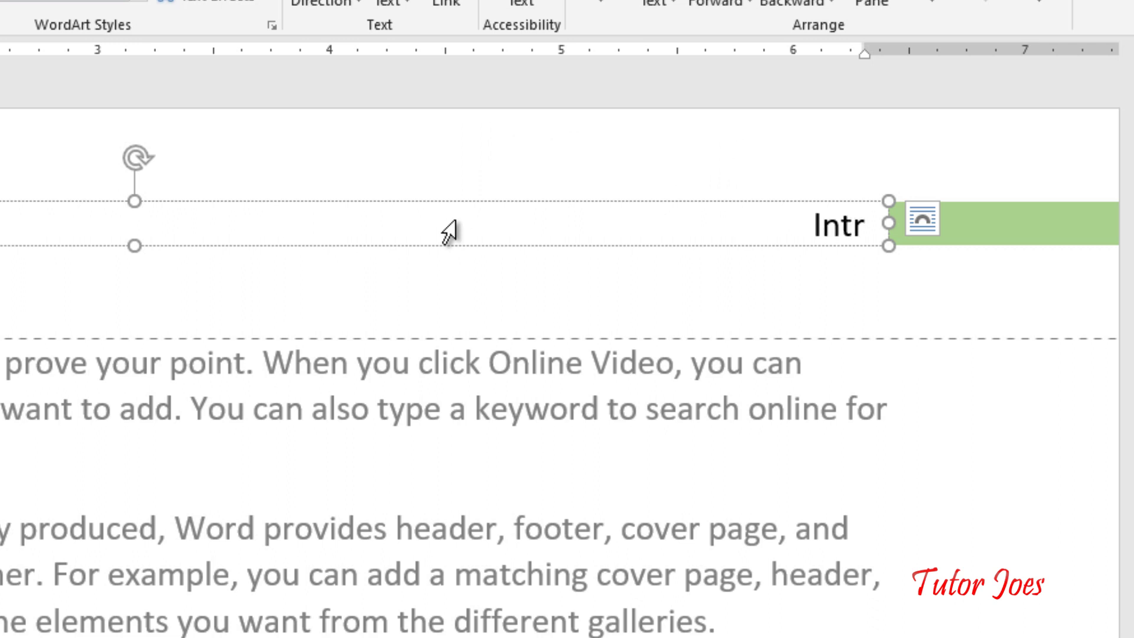
text(oduction )
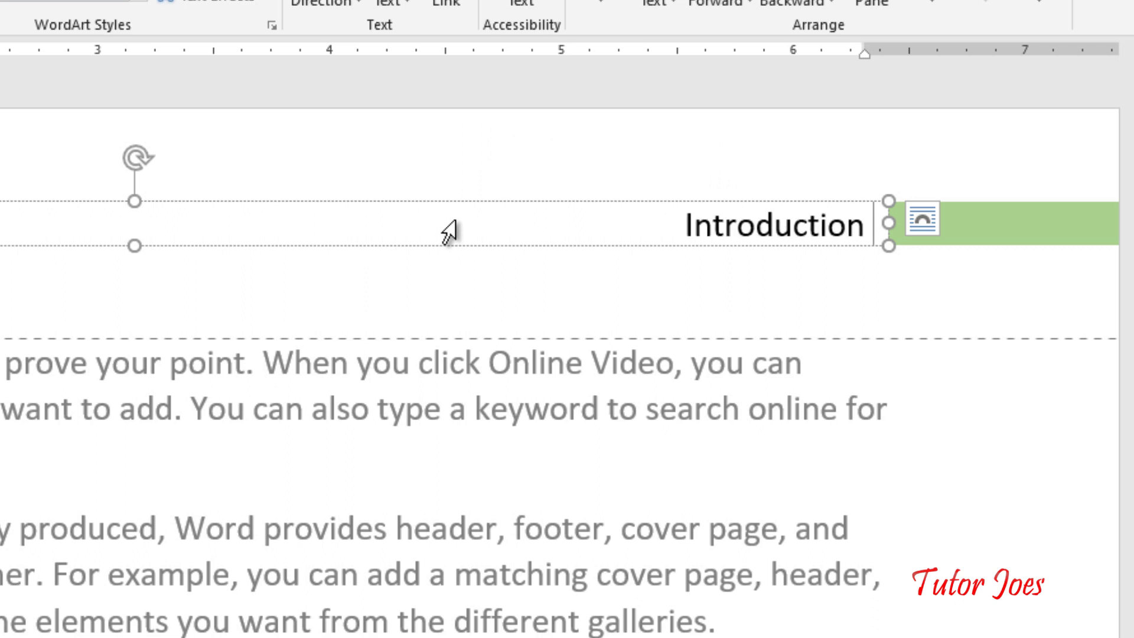
text(of M)
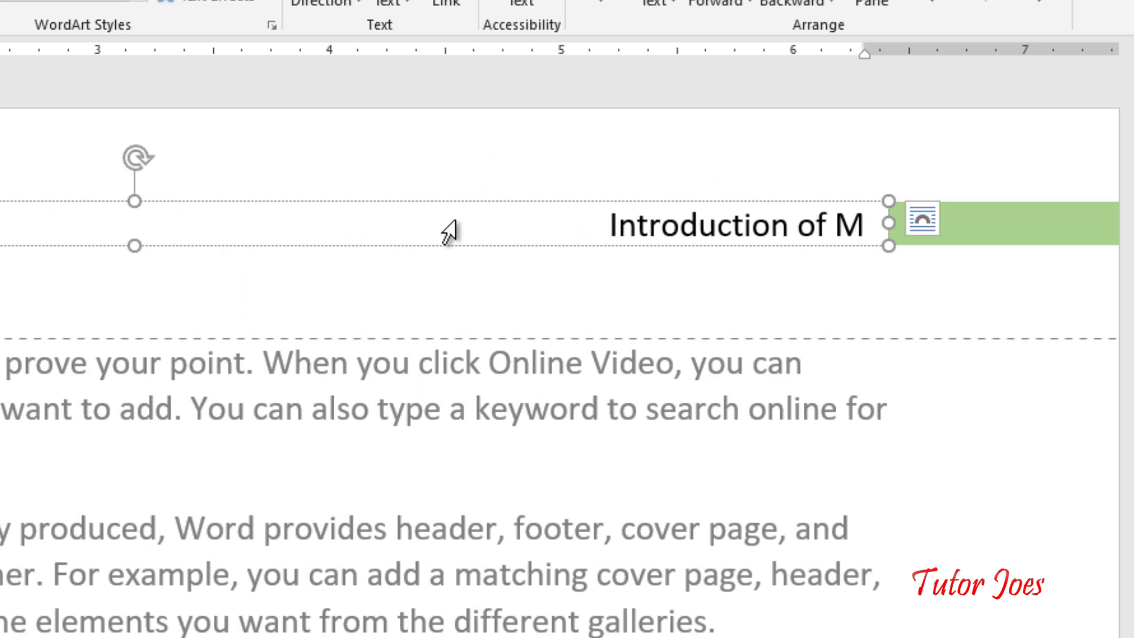
text(icot)
key(BackSpace)
key(BackSpace)
text(ro)
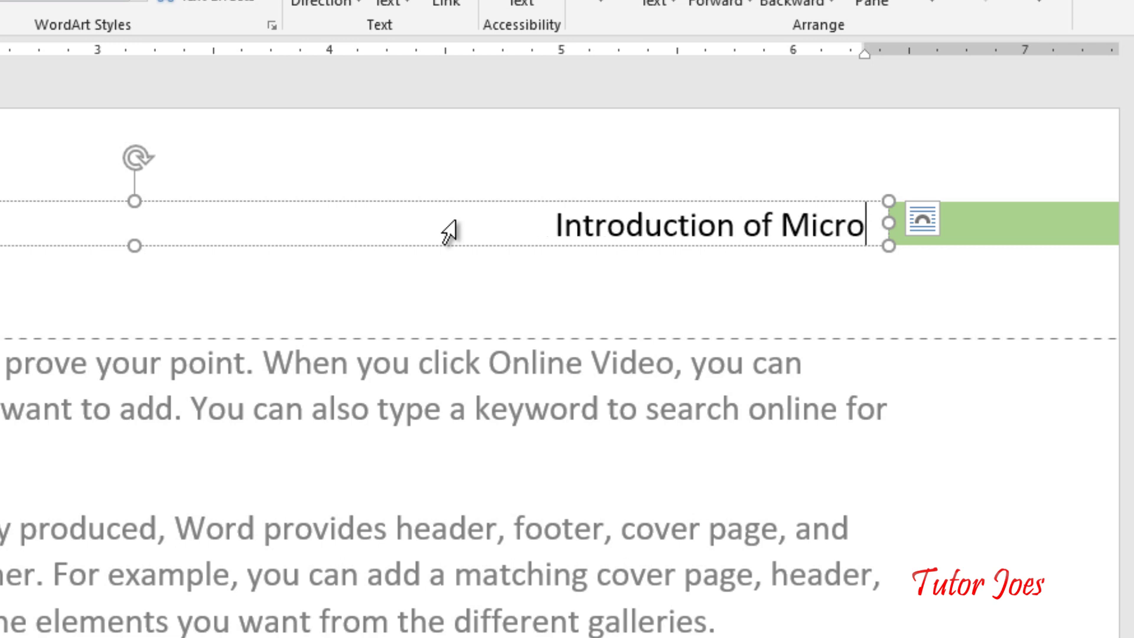
text(soft Wo)
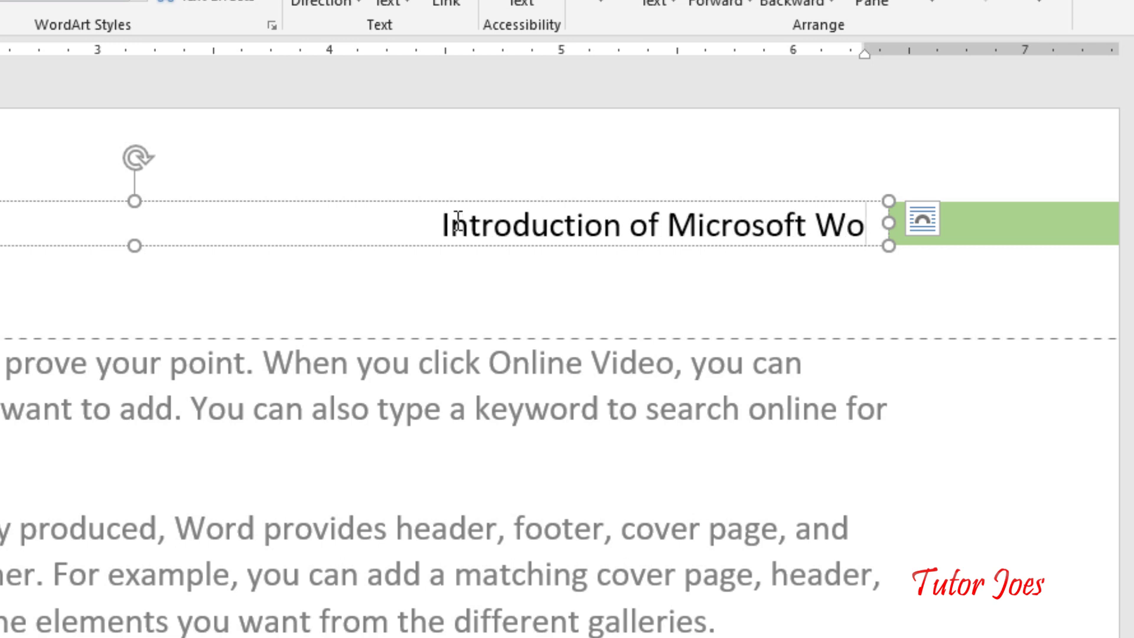
text(rd)
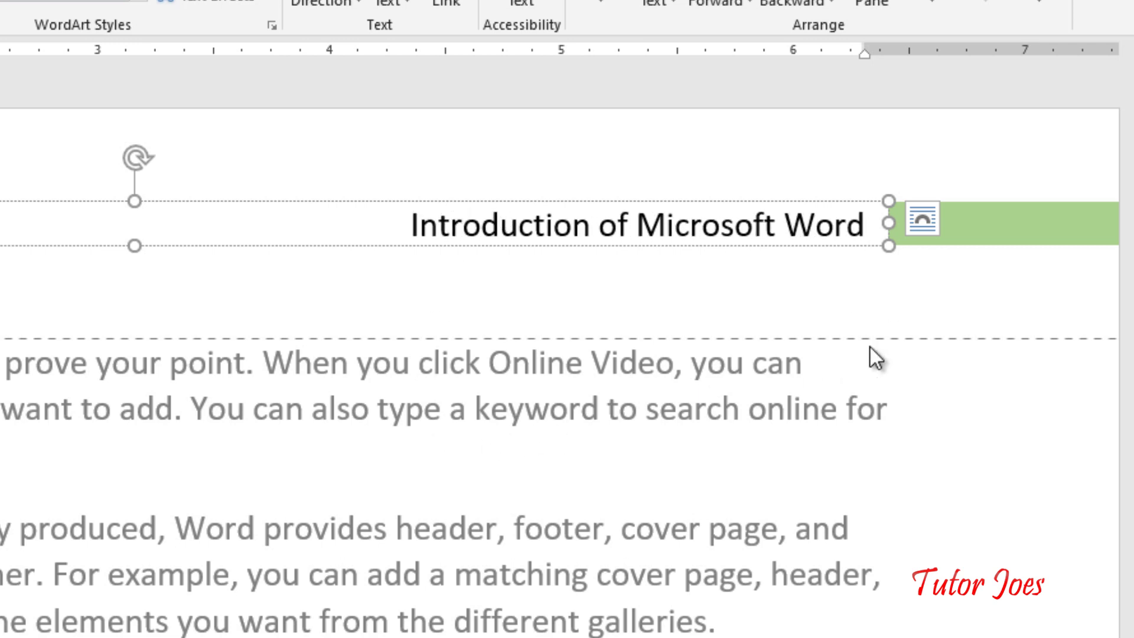
click(903, 312)
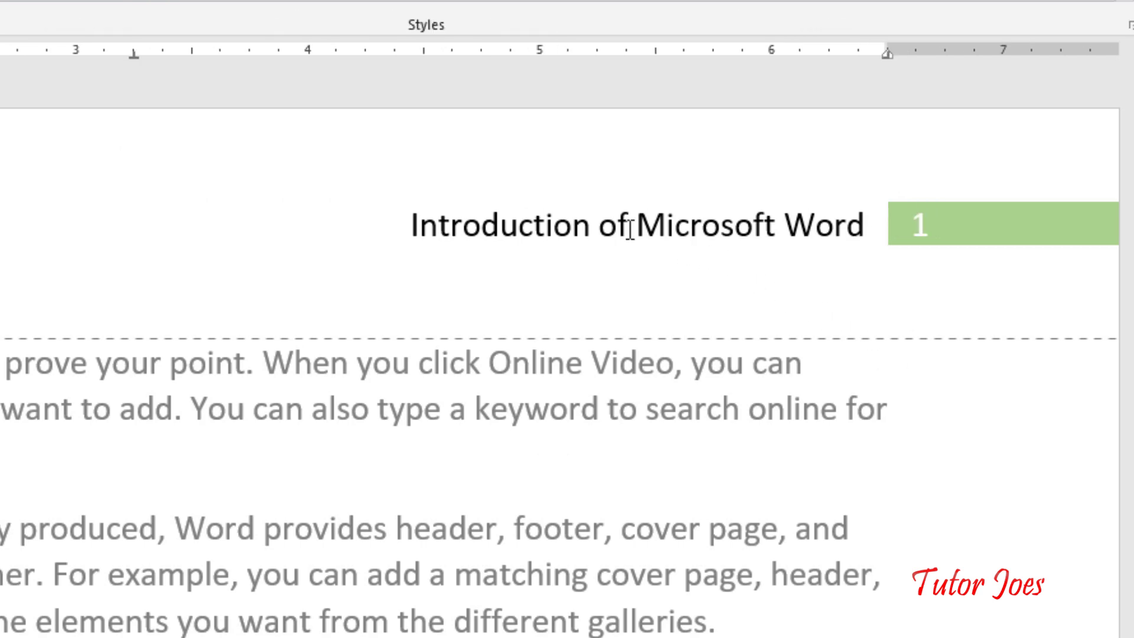
Close the header and scroll through the pages to check the heading and page number.
double_click(601, 369)
scroll(689, 562, down, 2)
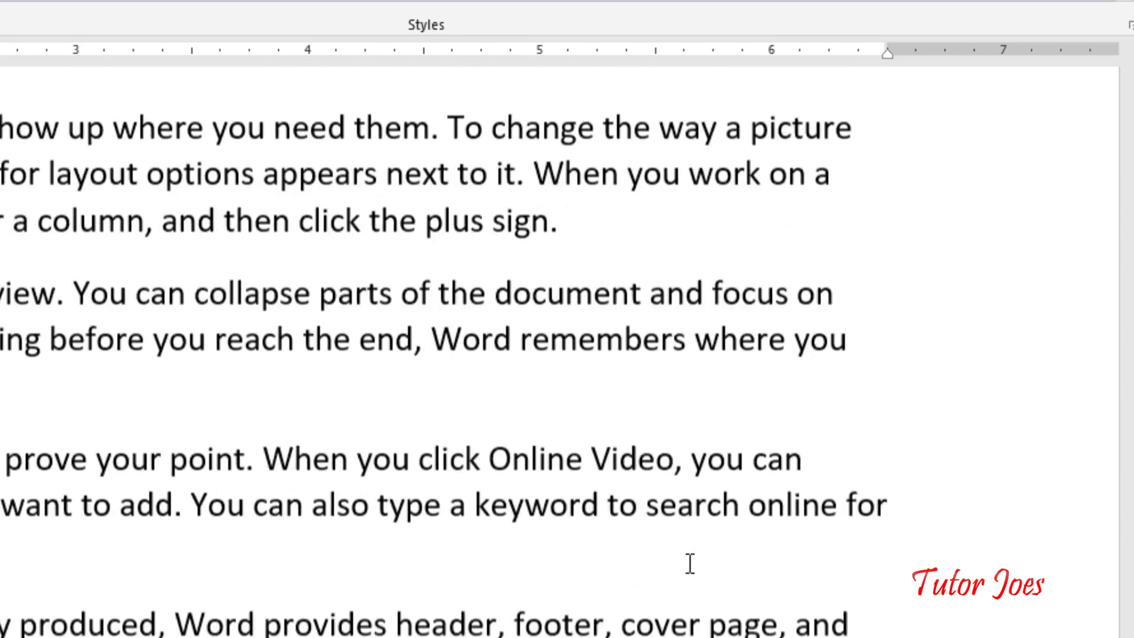
scroll(732, 594, down, 10)
scroll(756, 550, up, 5)
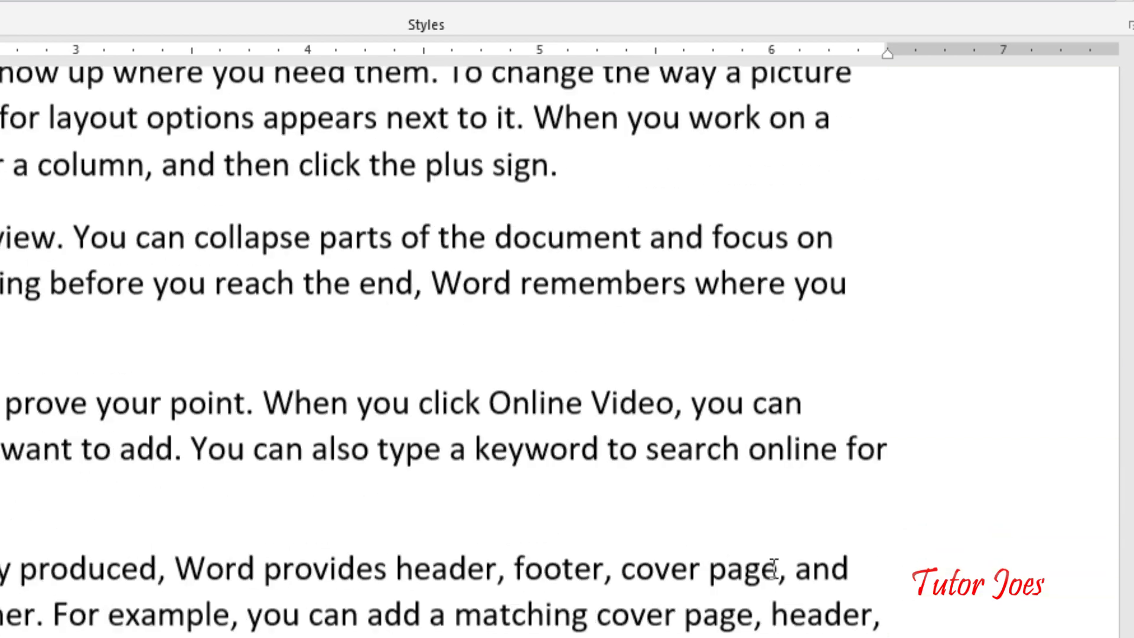
scroll(757, 550, up, 3)
scroll(756, 551, down, 3)
scroll(757, 550, down, 4)
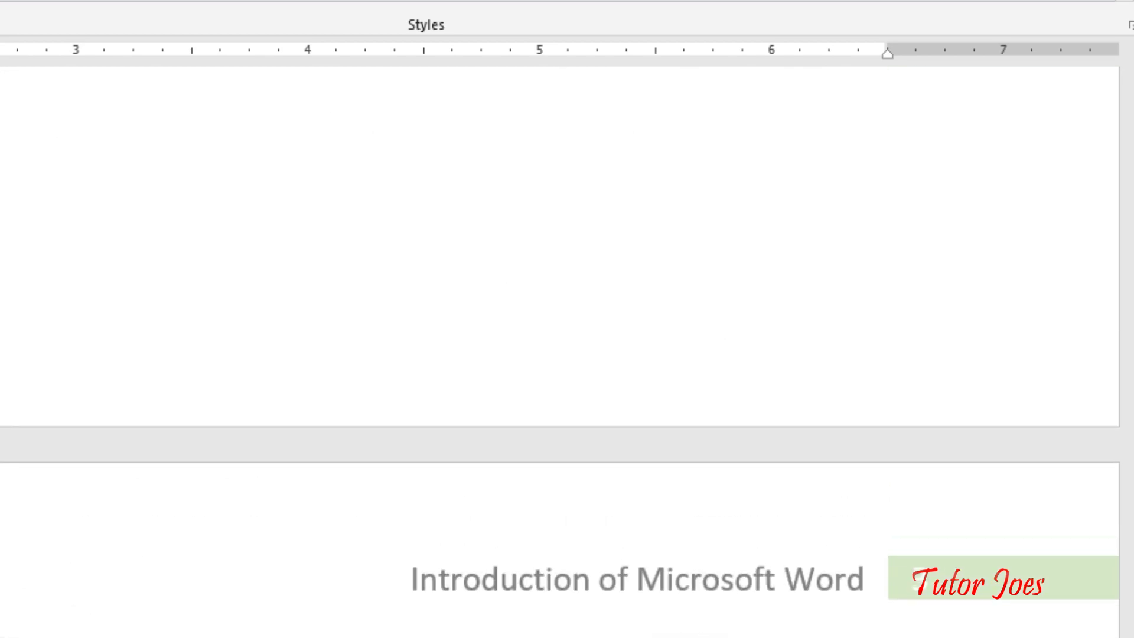
scroll(560, 352, up, 5)
scroll(560, 352, up, 4)
scroll(774, 420, down, 5)
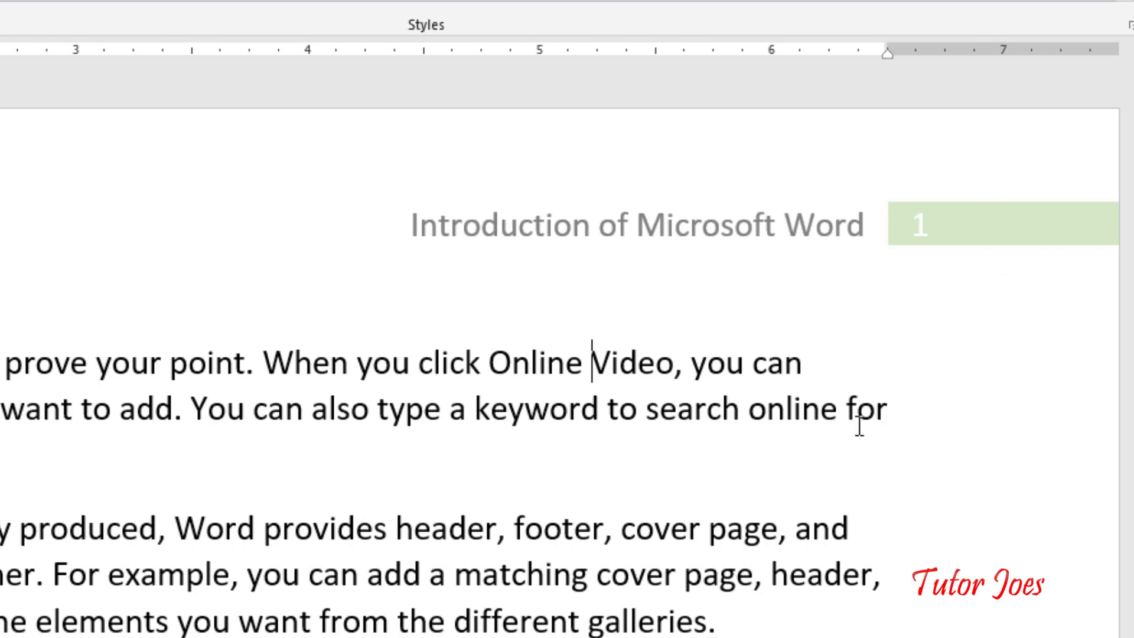
scroll(13, 613, down, 4)
scroll(13, 613, down, 1)
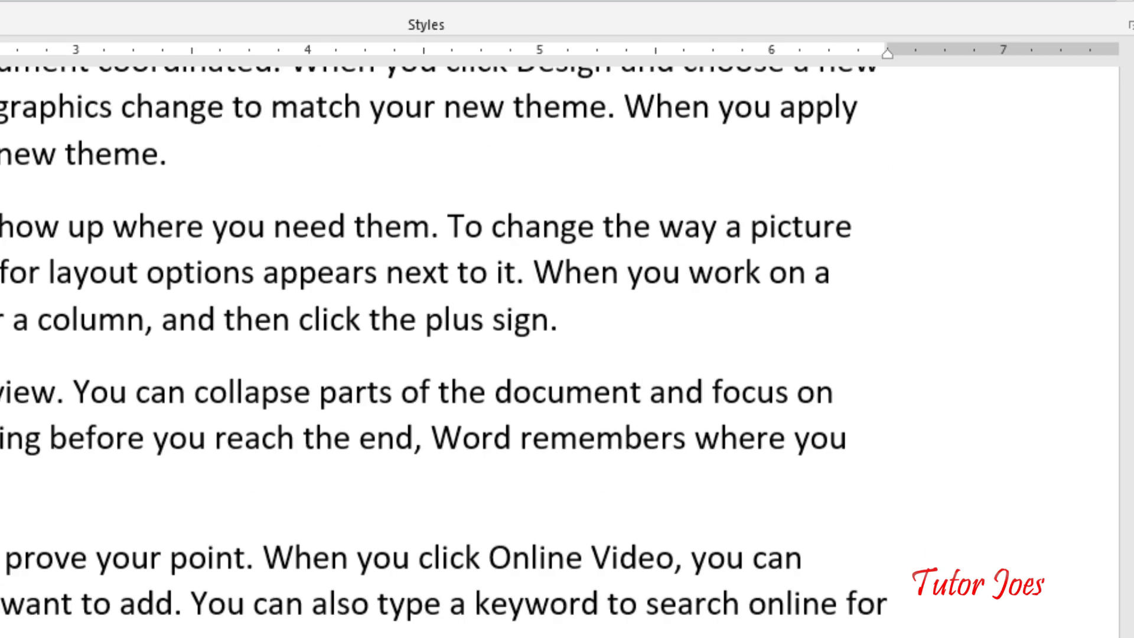
scroll(13, 613, down, 2)
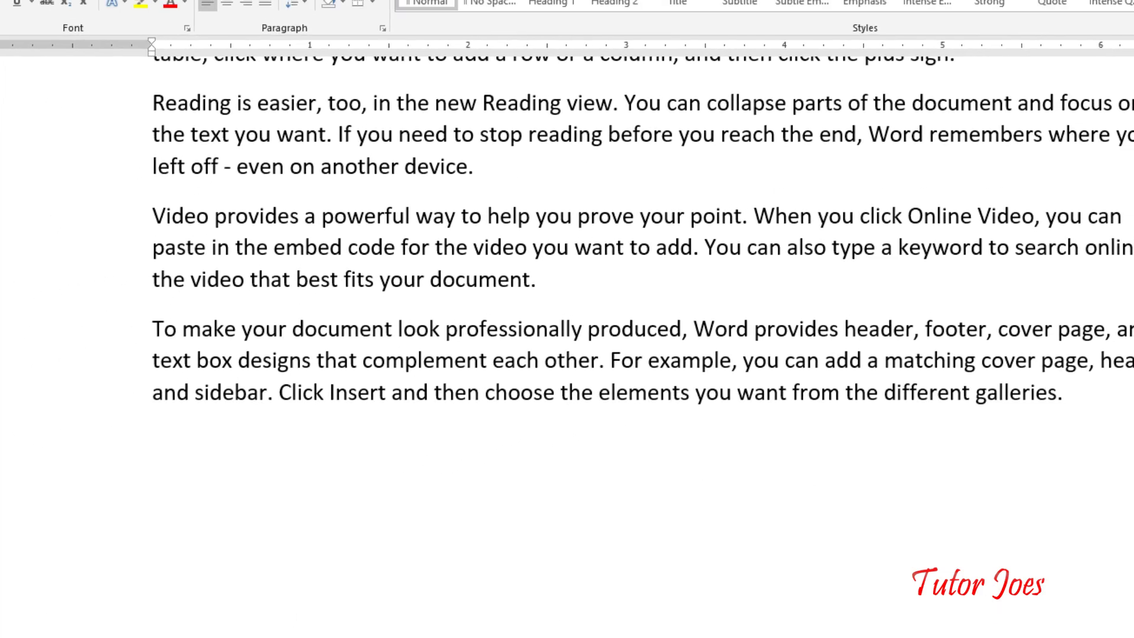
Insert the Facet (Even Page) footer design from the Insert tab.
click(23, 43)
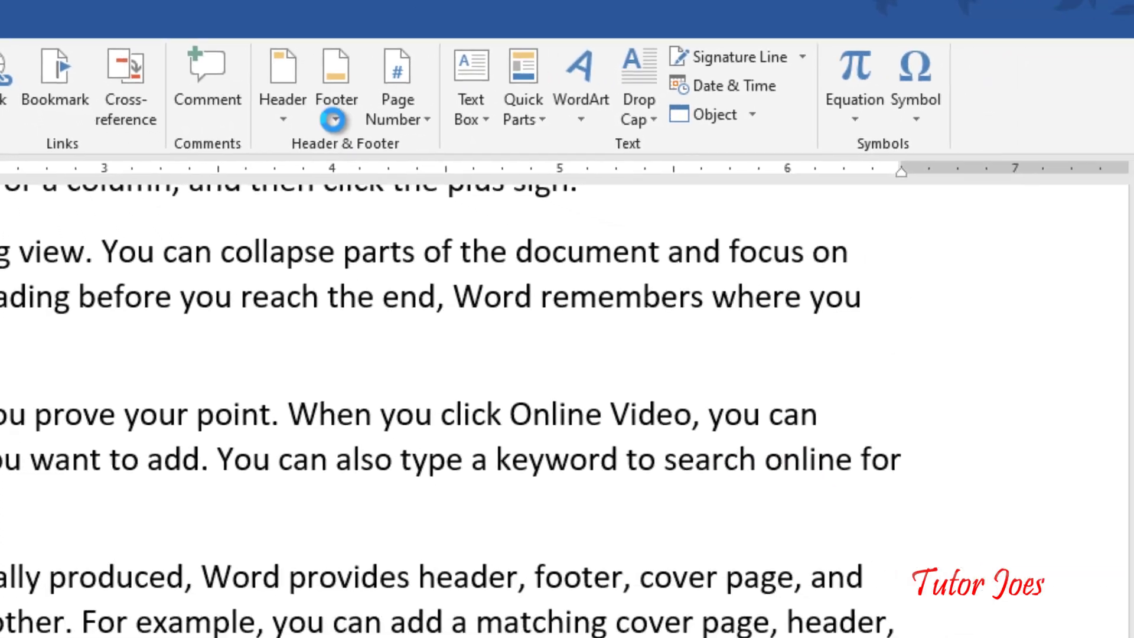
click(284, 100)
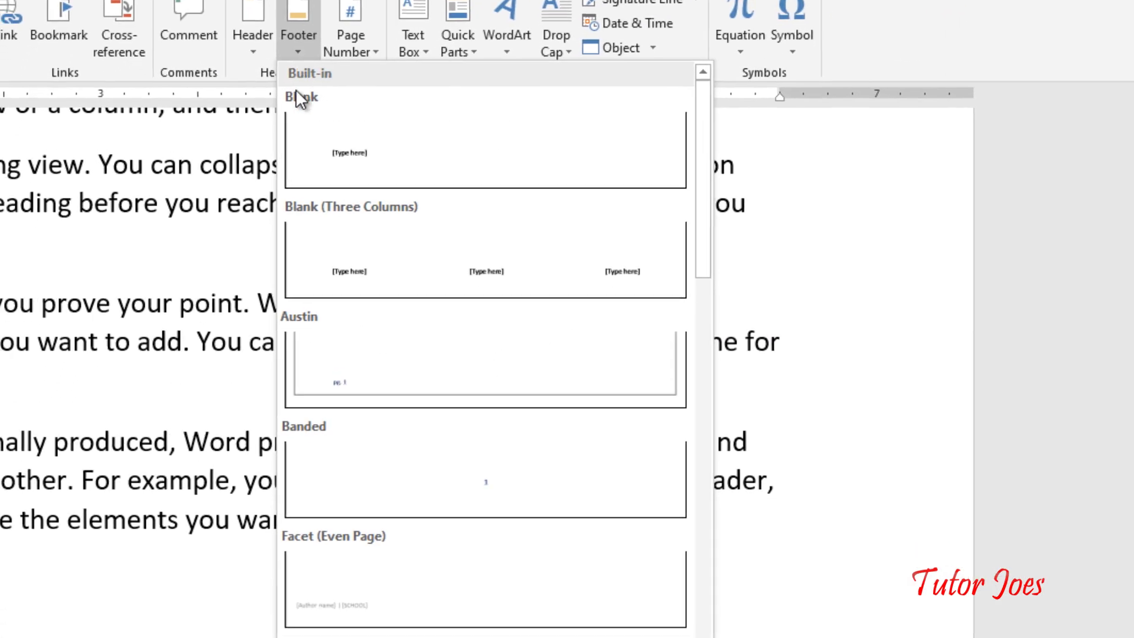
click(446, 429)
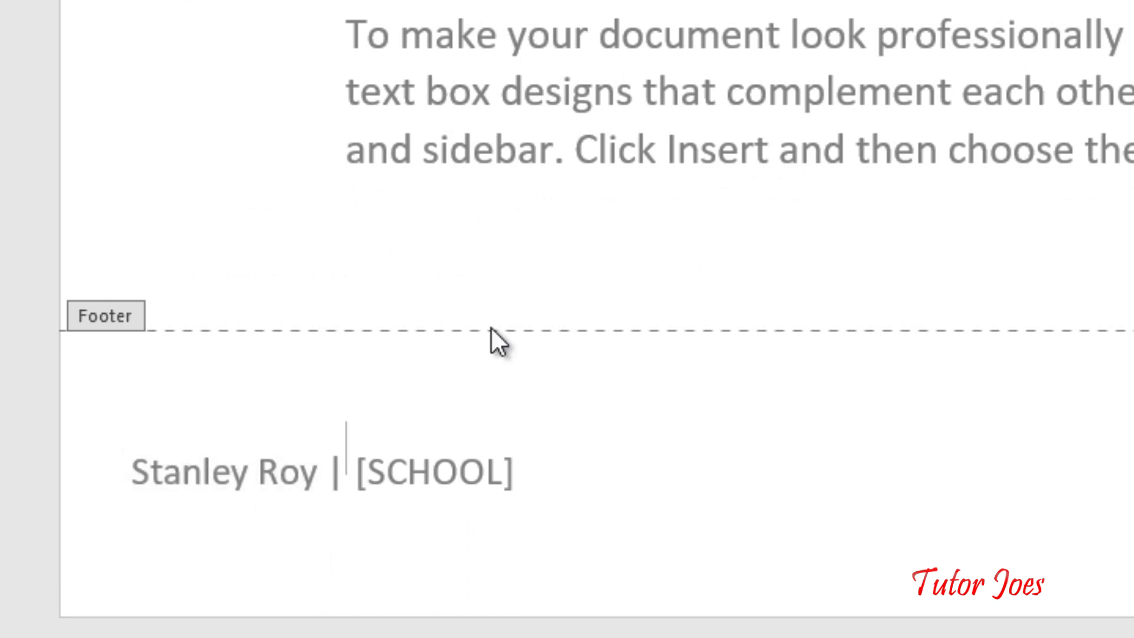
Replace the footer's School placeholder with TUTOR JOES.
click(452, 464)
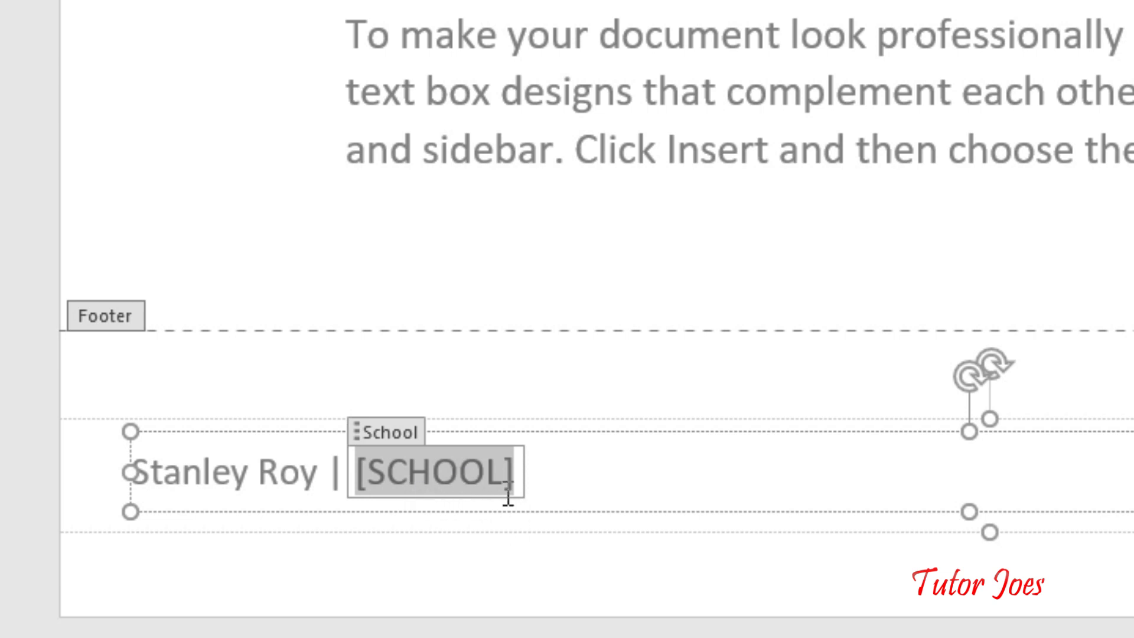
key(BackSpace)
text(T)
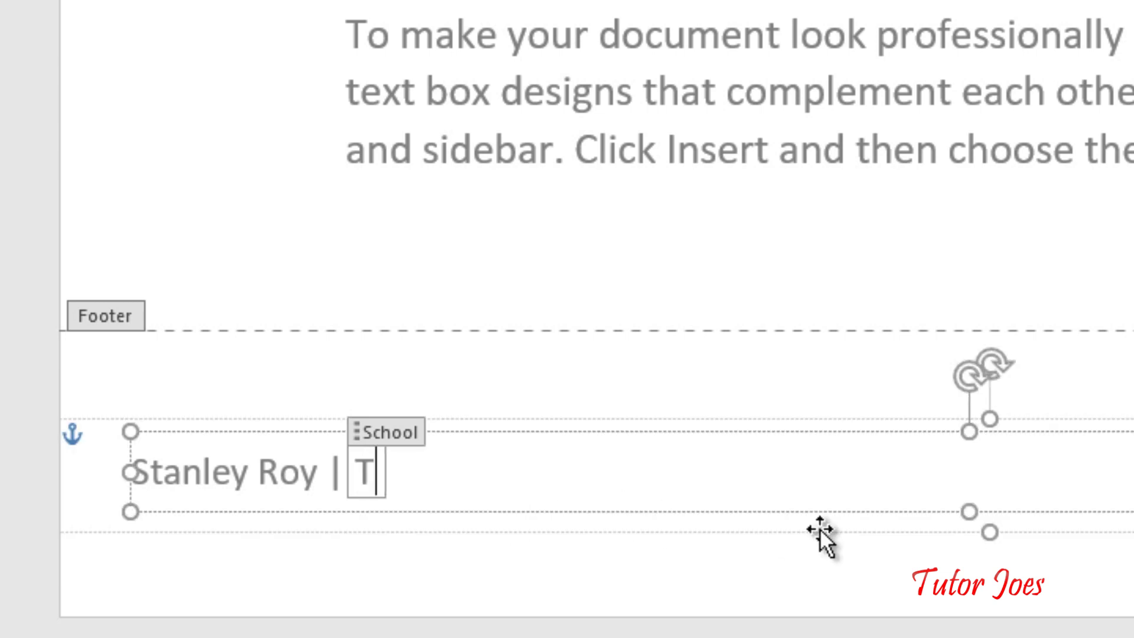
text(UTOR JOES)
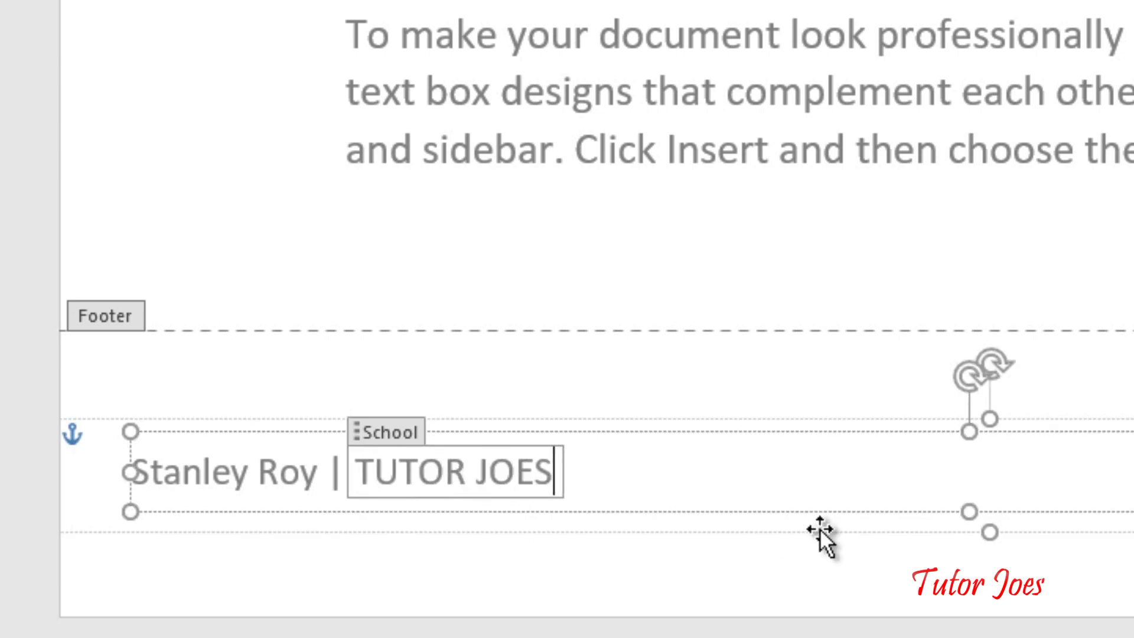
Close the footer, scroll down the pages, and open a page header for editing.
double_click(1021, 98)
scroll(1039, 148, down, 3)
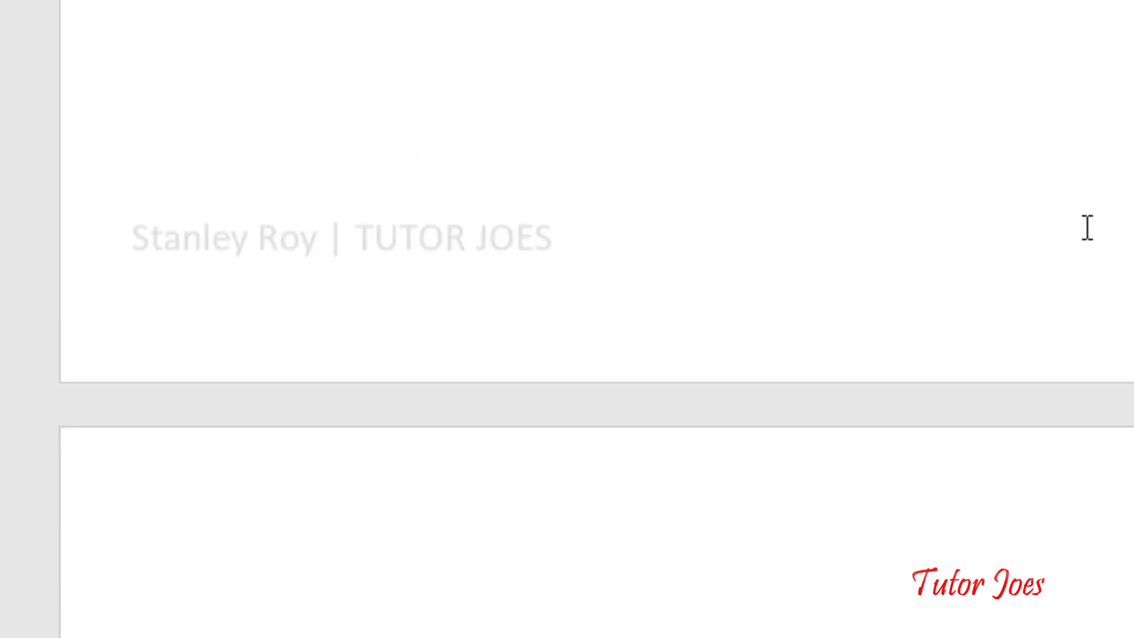
scroll(728, 93, down, 3)
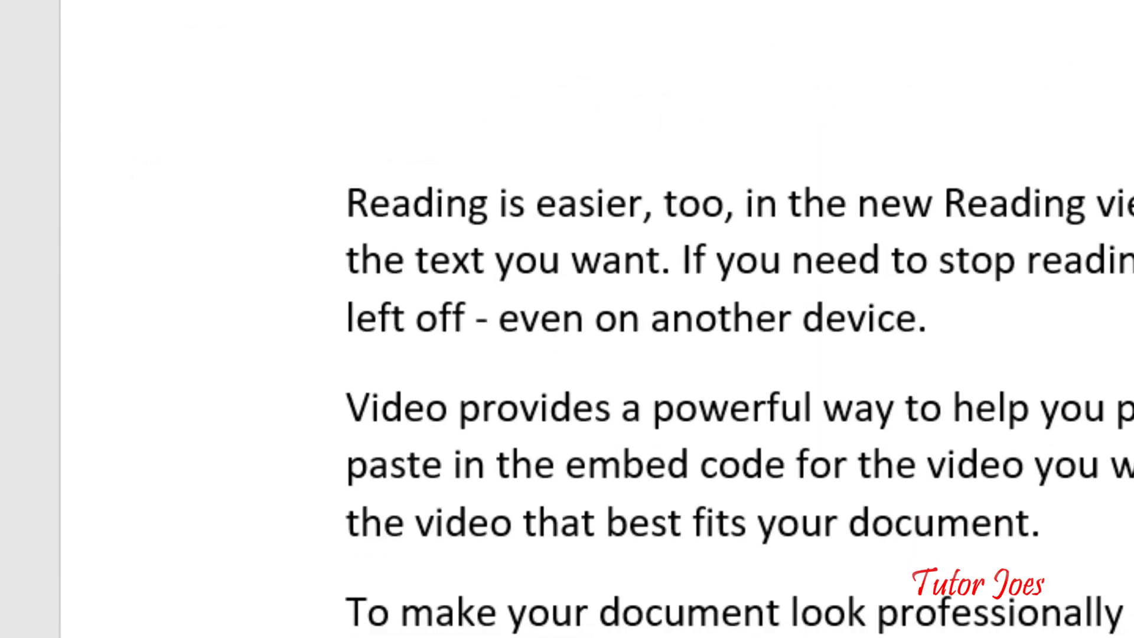
scroll(1057, 12, down, 5)
scroll(1057, 12, down, 5)
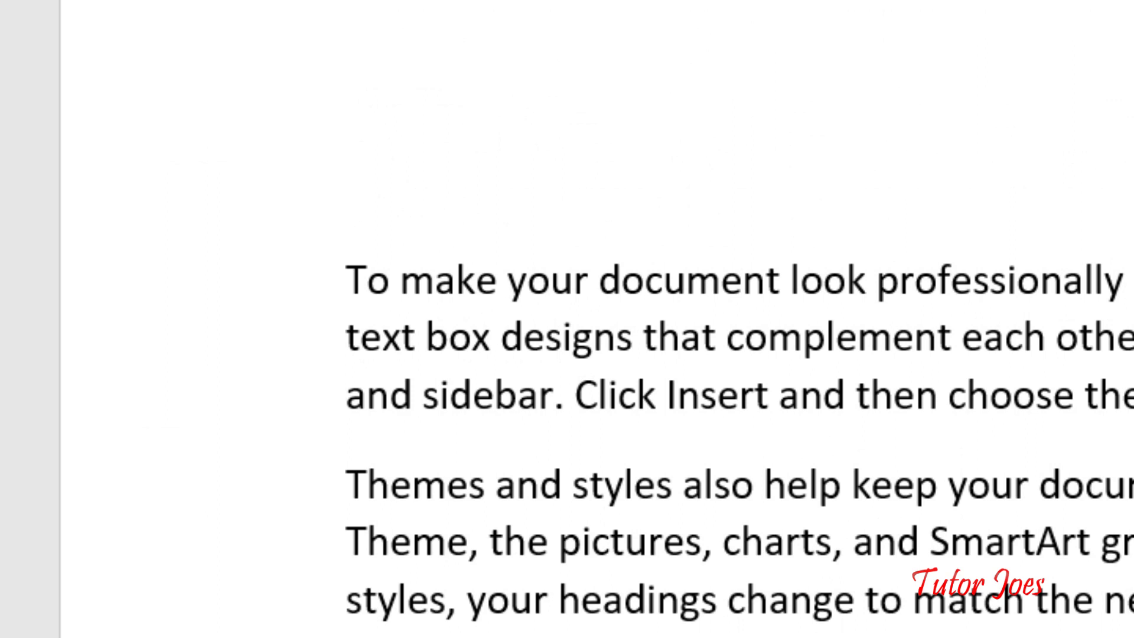
scroll(596, 319, down, 5)
scroll(597, 319, down, 5)
scroll(596, 319, down, 5)
scroll(597, 319, down, 5)
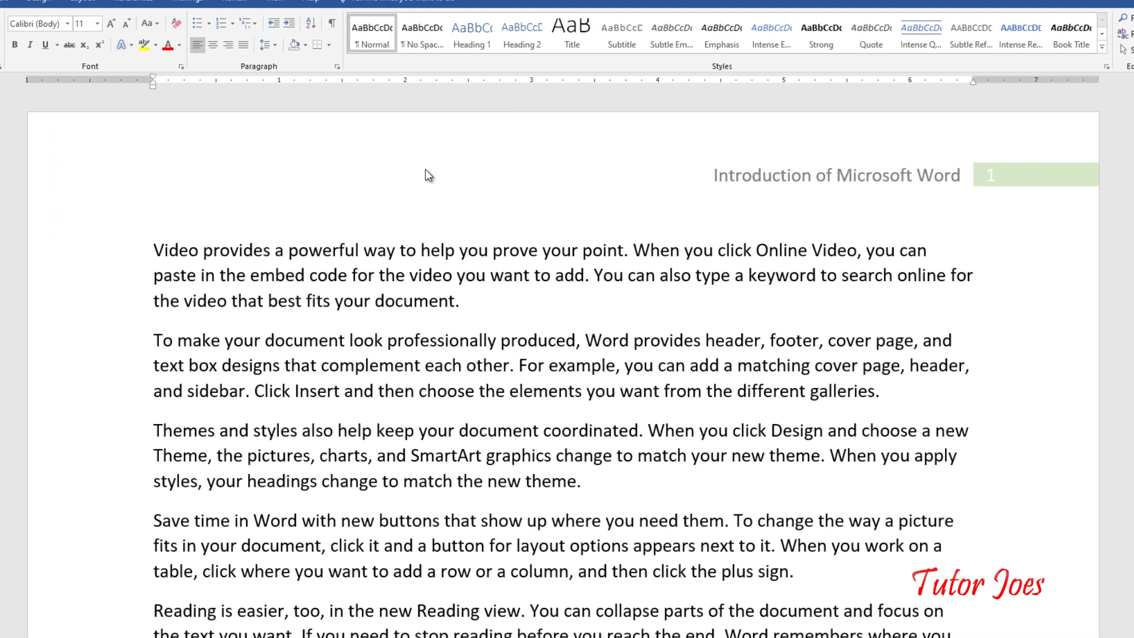
double_click(883, 192)
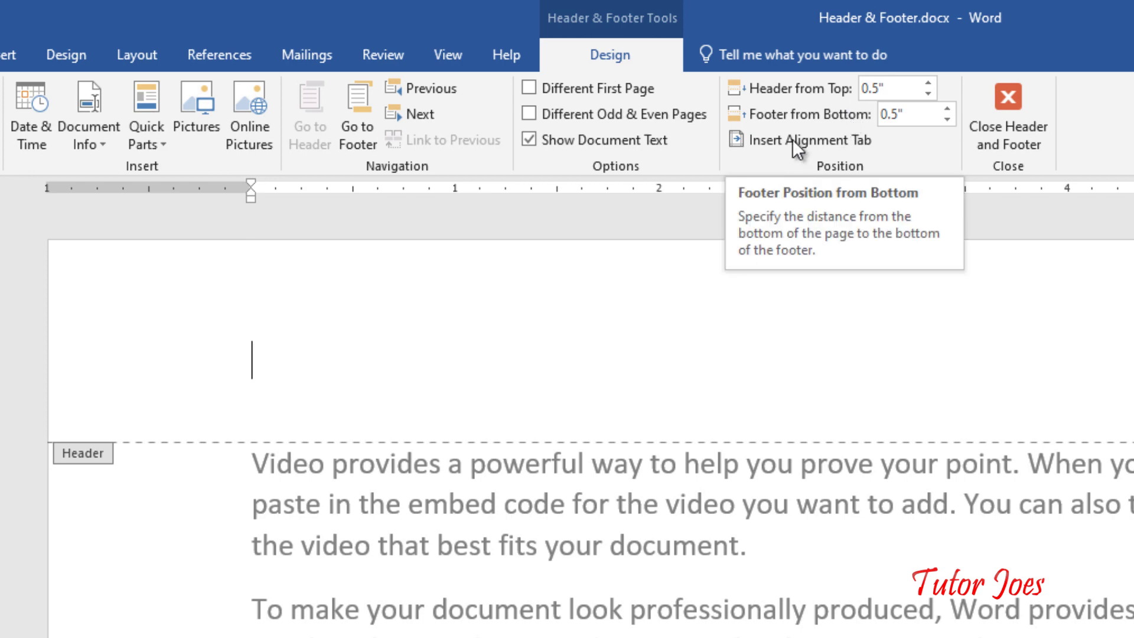
Insert the 001-boy.png picture into the header and shrink it to a small icon.
click(216, 111)
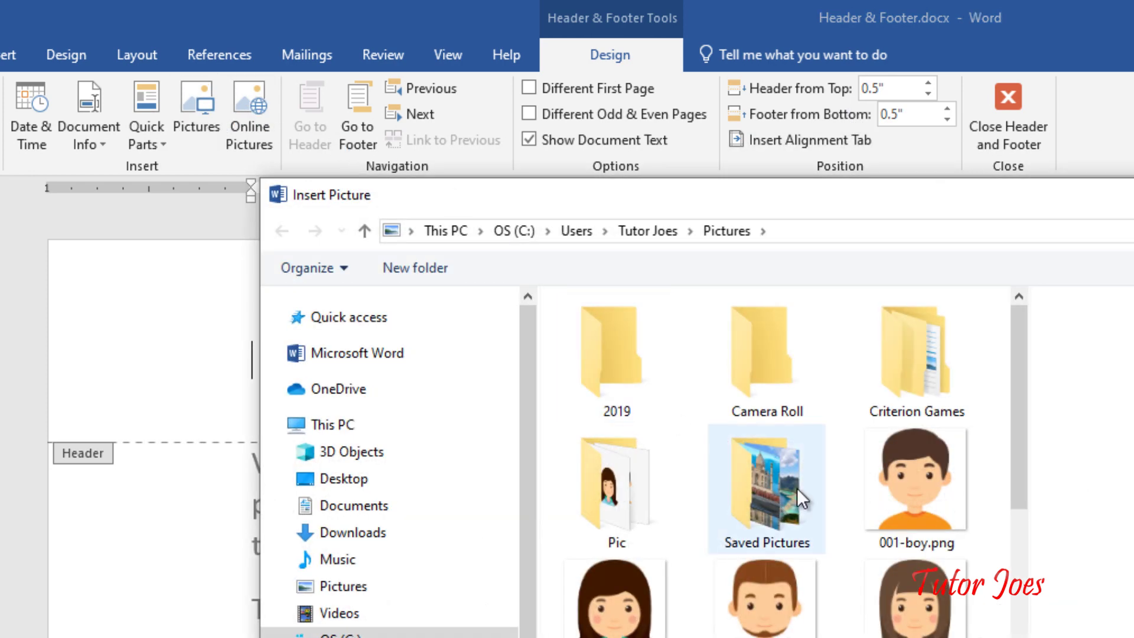
double_click(874, 482)
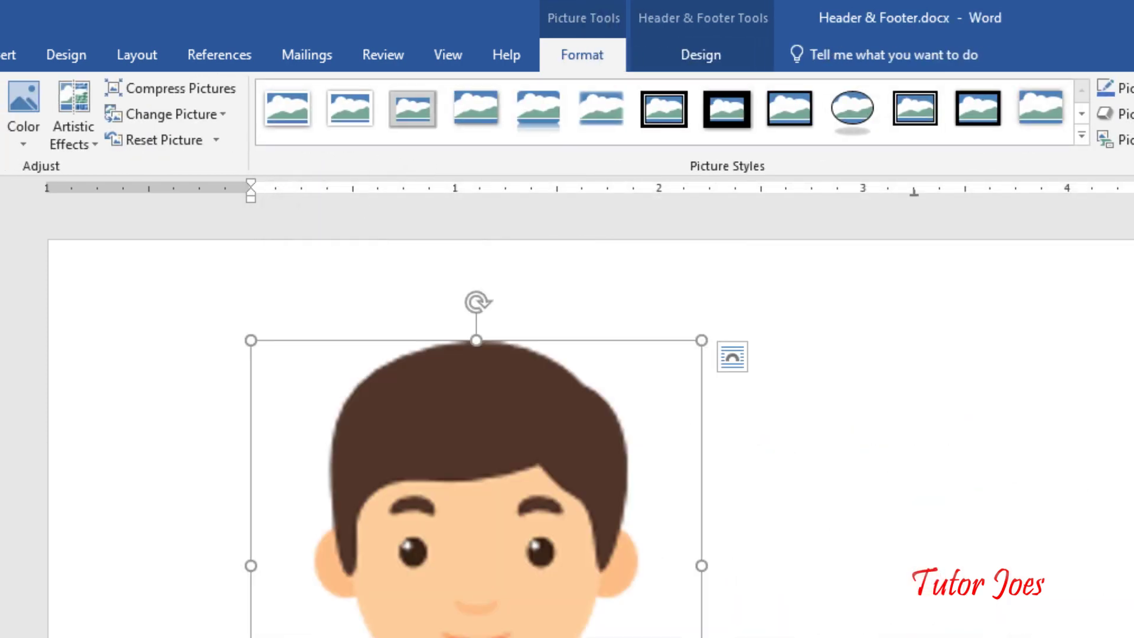
drag(701, 565, 329, 367)
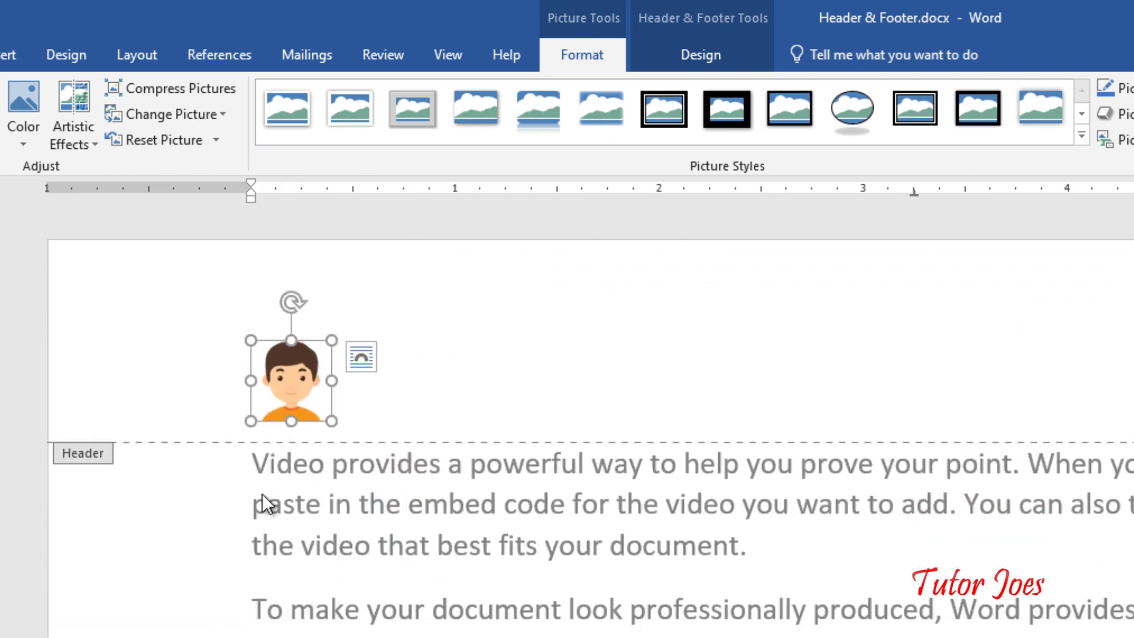
Close the header to view the avatar on the pages, then reopen the header for editing.
double_click(446, 633)
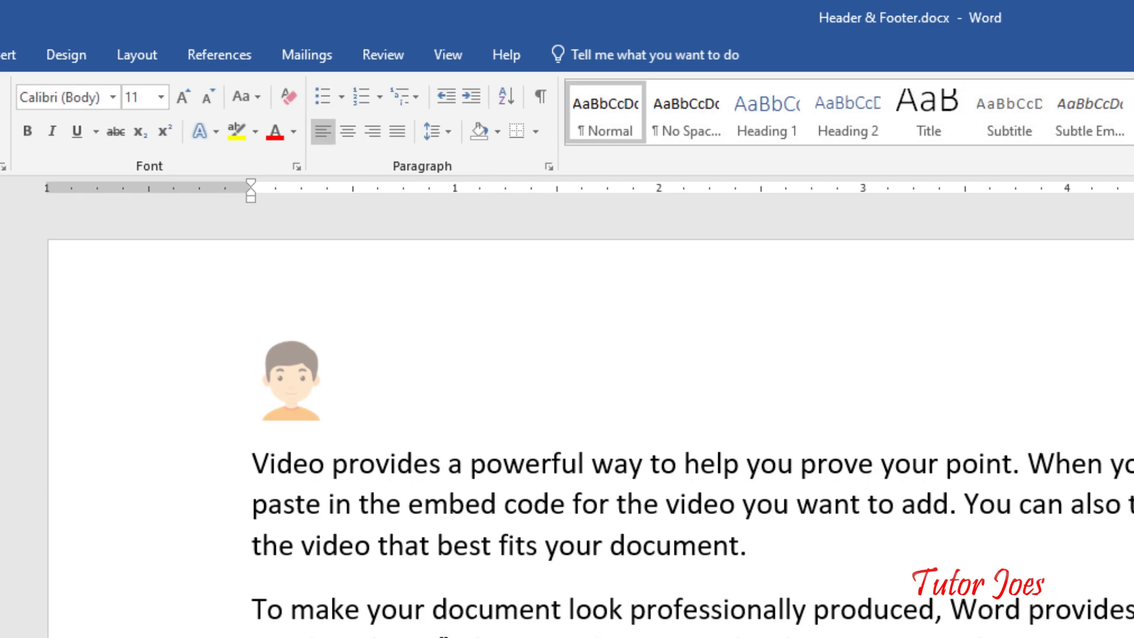
scroll(591, 413, down, 5)
scroll(590, 413, down, 5)
scroll(591, 414, down, 5)
scroll(590, 413, down, 5)
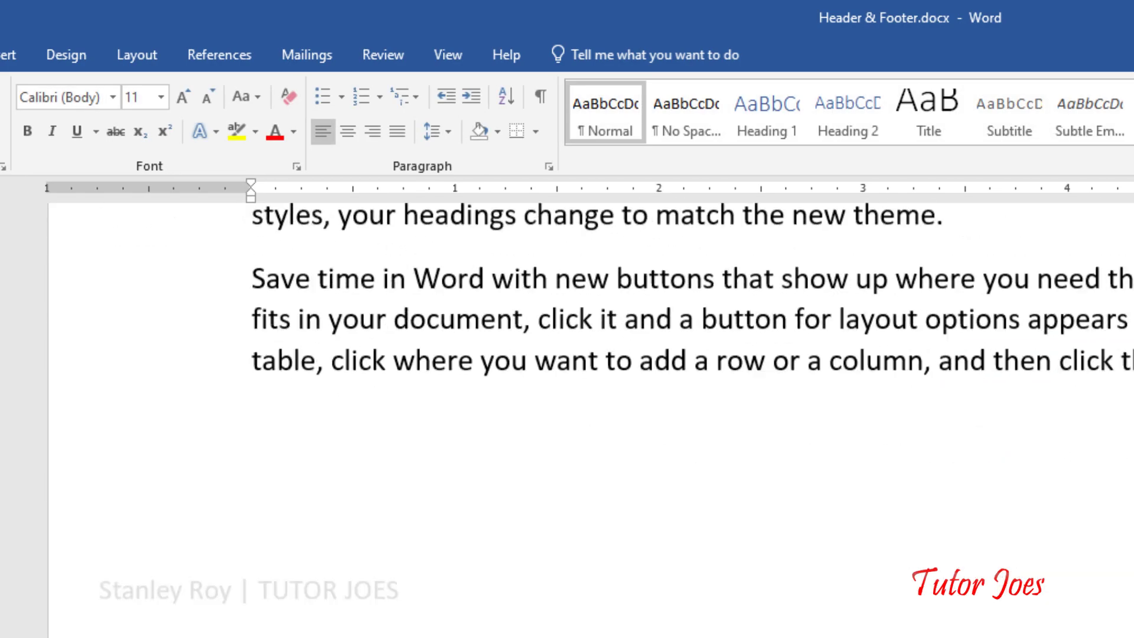
scroll(498, 594, down, 5)
scroll(340, 478, up, 3)
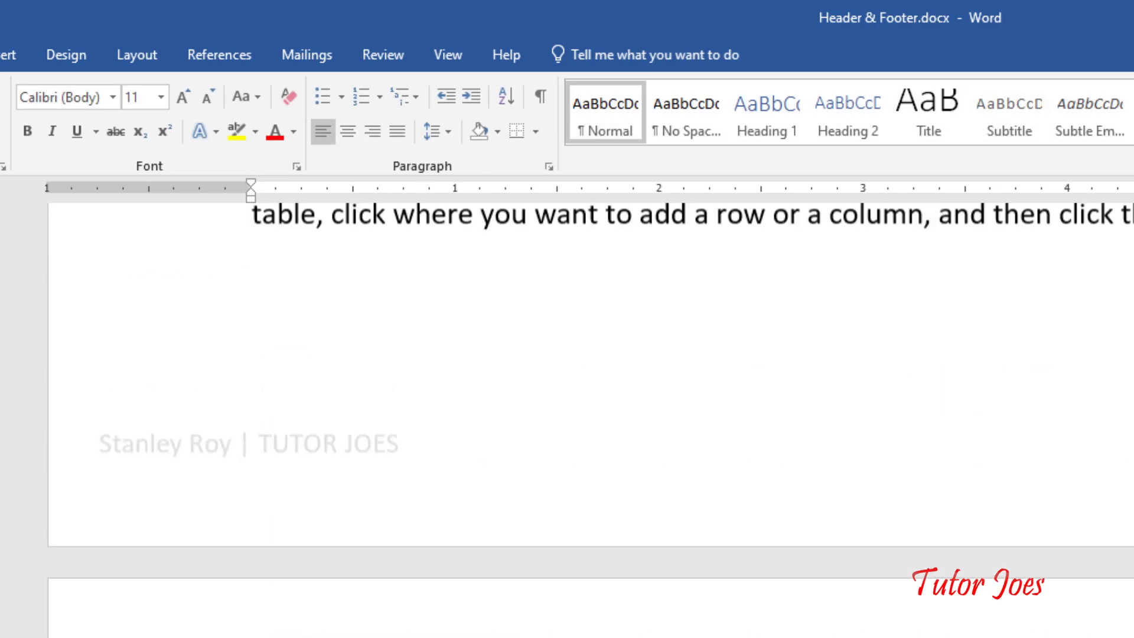
scroll(590, 413, up, 3)
scroll(590, 413, up, 2)
scroll(590, 414, up, 2)
scroll(590, 413, up, 3)
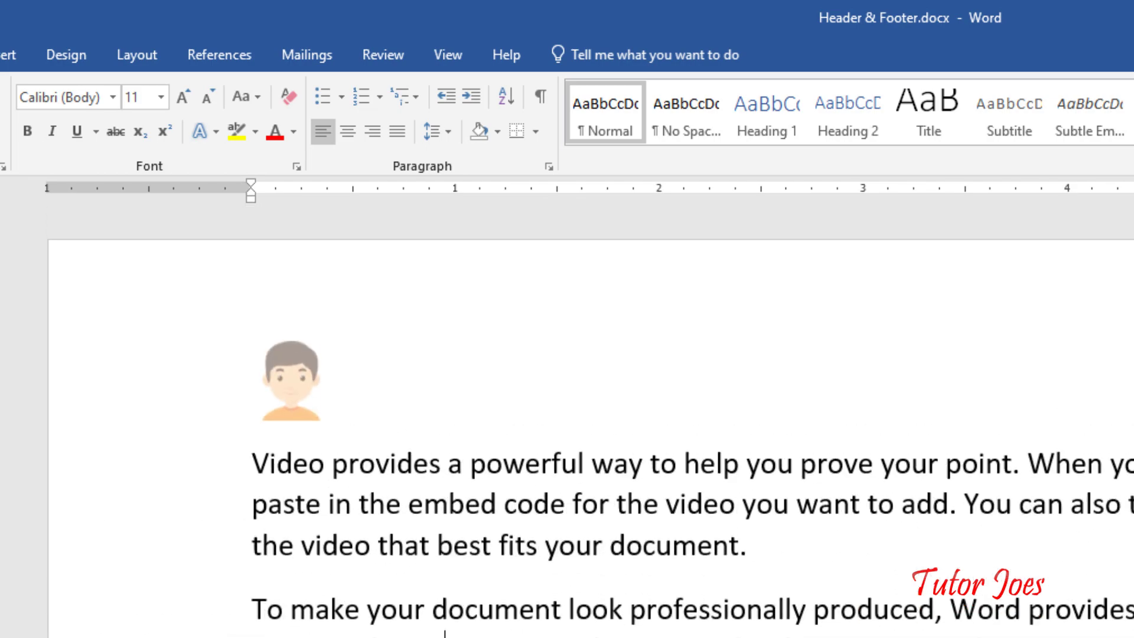
double_click(579, 331)
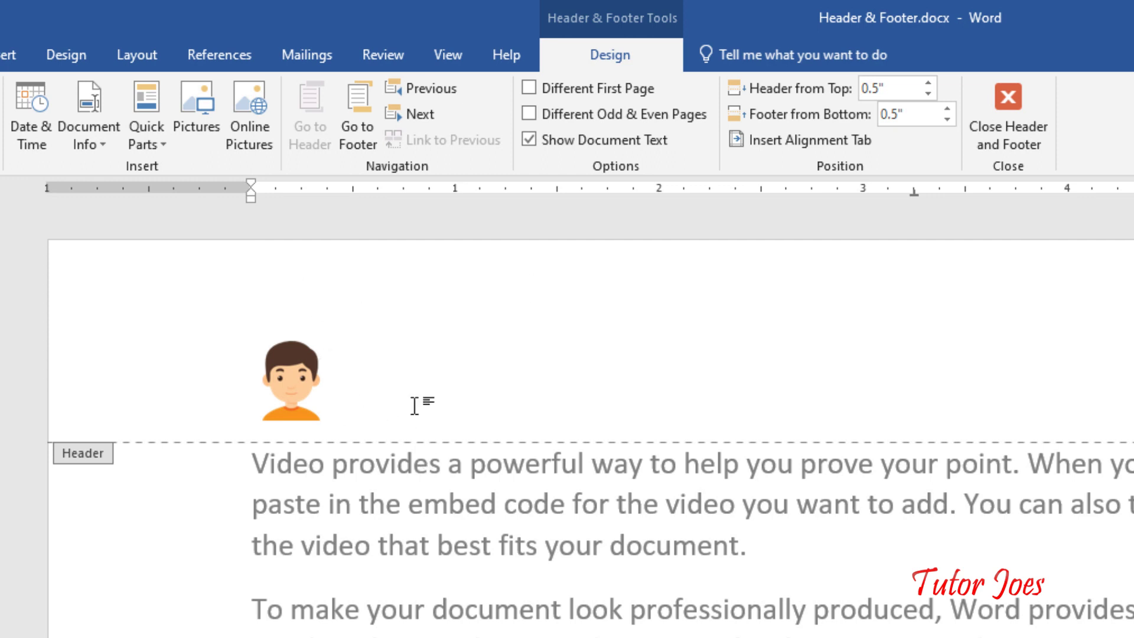
Insert the date as 'Friday, March 13, 2020' in the header, set to update automatically.
click(31, 113)
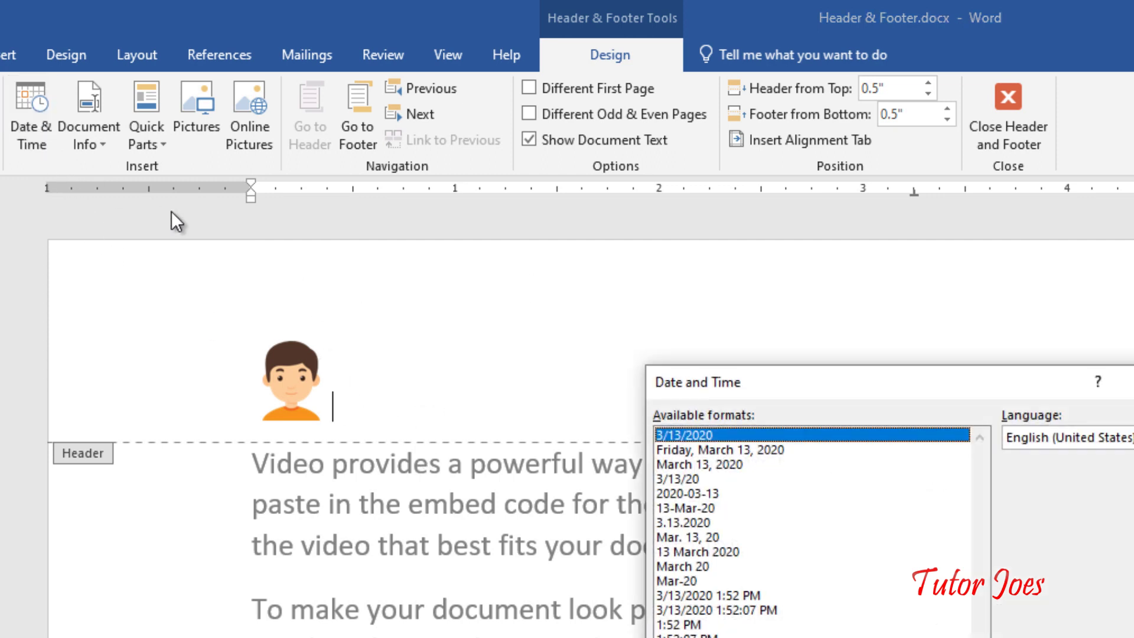
click(706, 451)
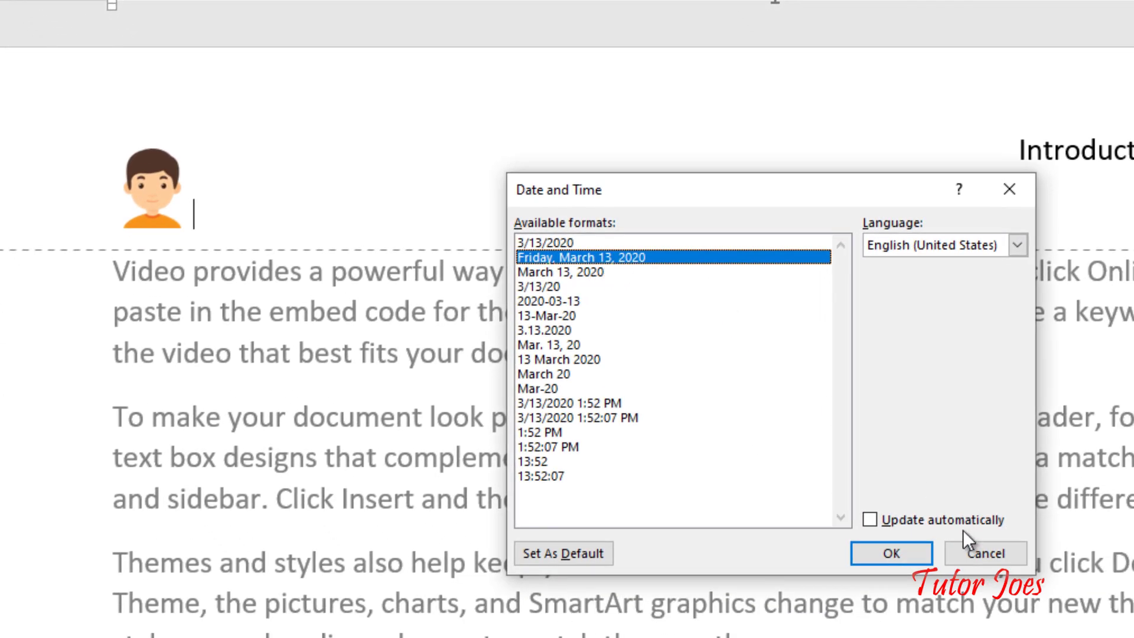
click(893, 521)
click(902, 552)
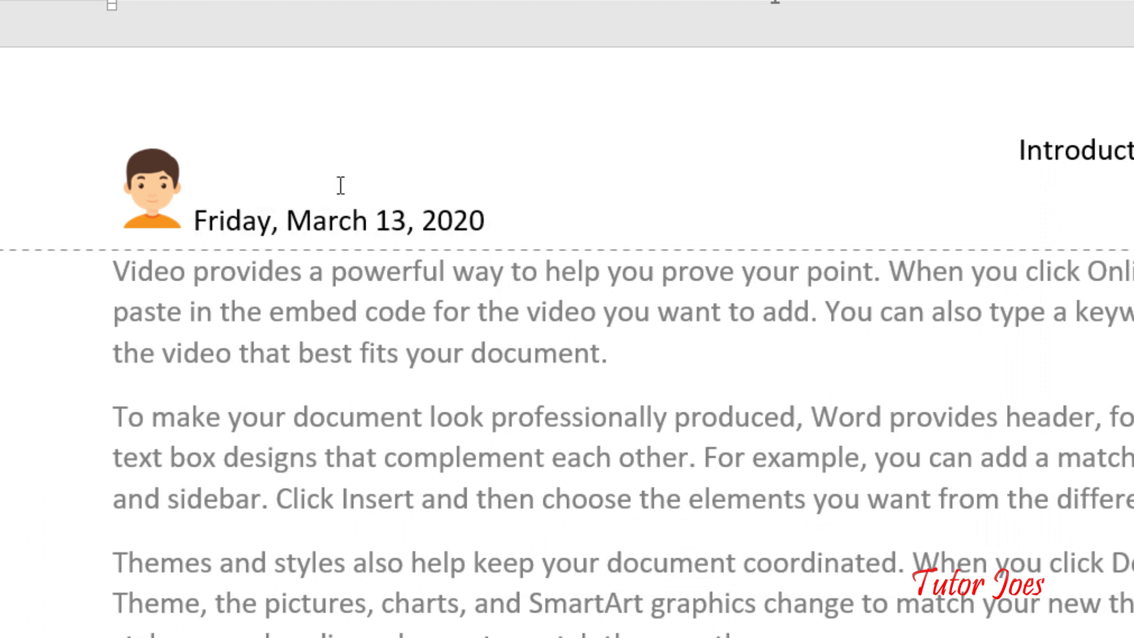
click(447, 212)
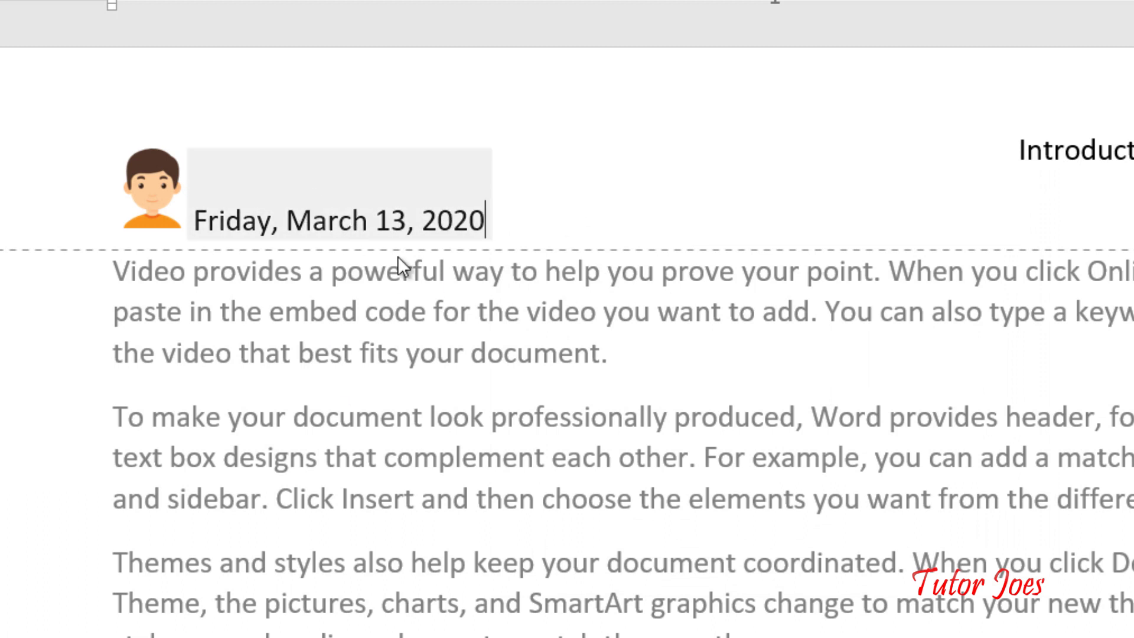
Leave the header and select the first body paragraph while scrolling the document.
double_click(652, 328)
triple_click(652, 325)
scroll(653, 391, down, 1)
scroll(653, 473, up, 5)
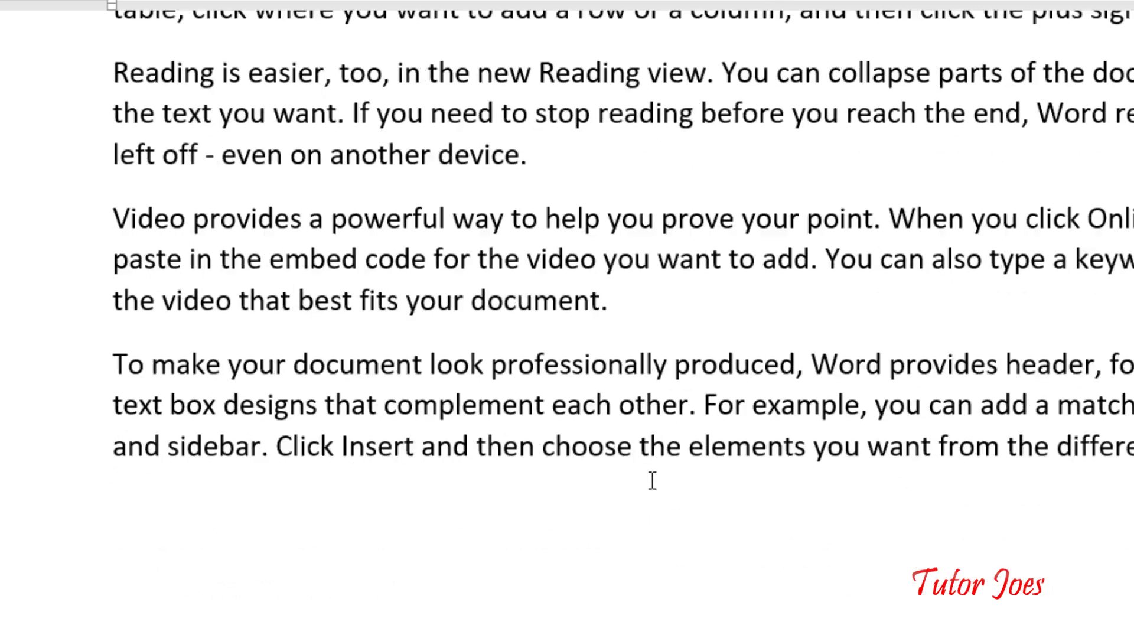
scroll(614, 430, up, 3)
scroll(324, 462, up, 3)
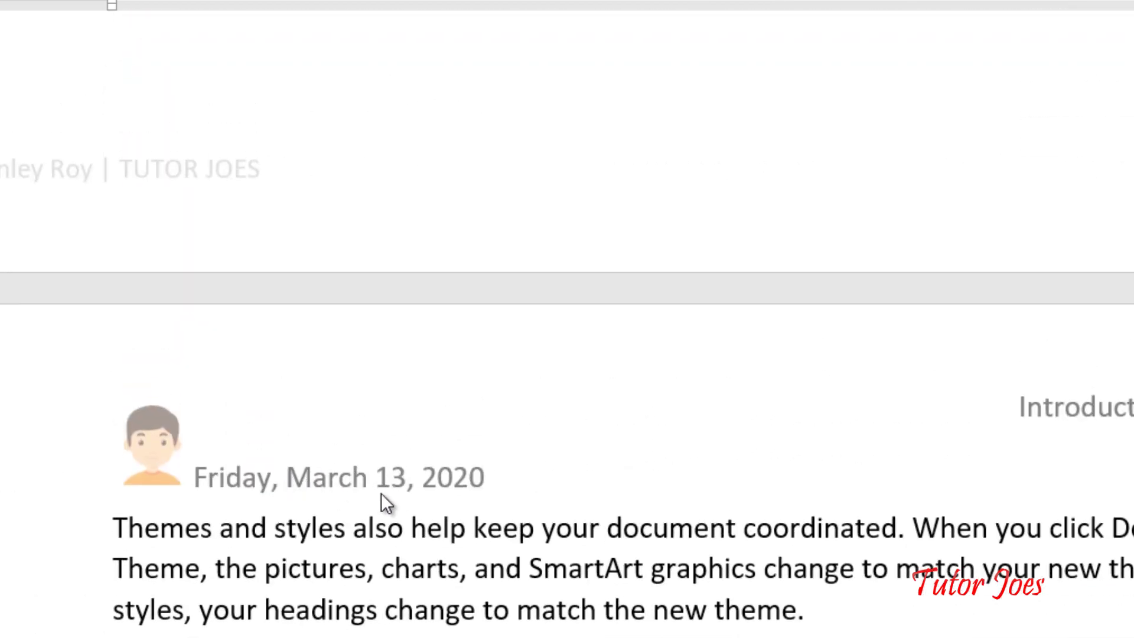
scroll(675, 577, down, 10)
scroll(675, 577, up, 8)
Undo the last action, place the cursor in the first paragraph, and reopen the header.
key(ctrl+z)
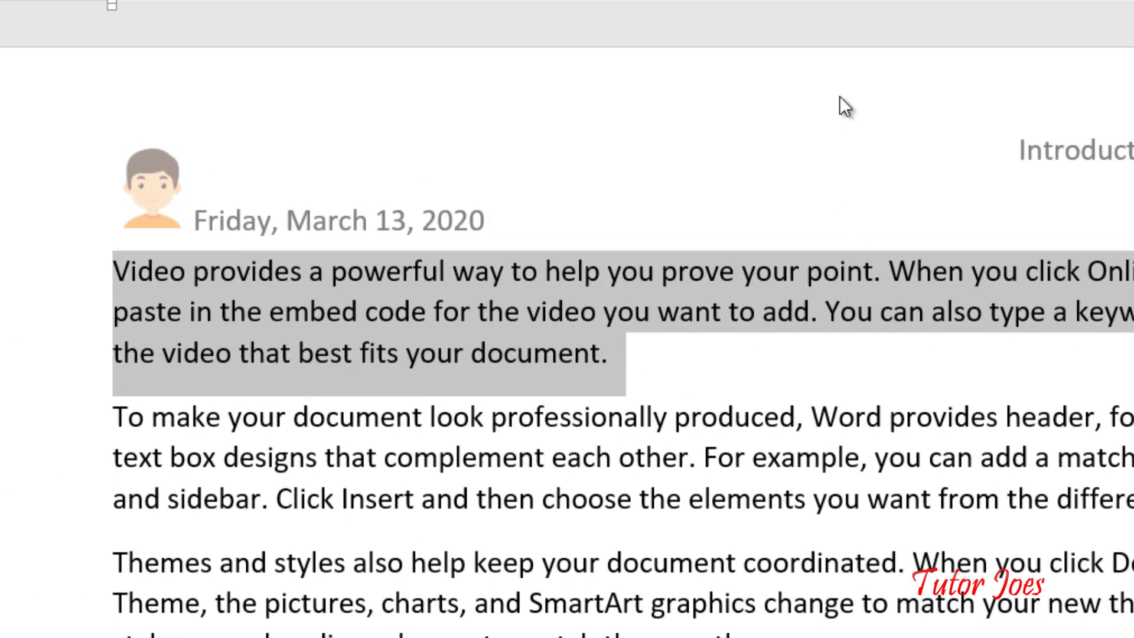
click(842, 87)
click(880, 145)
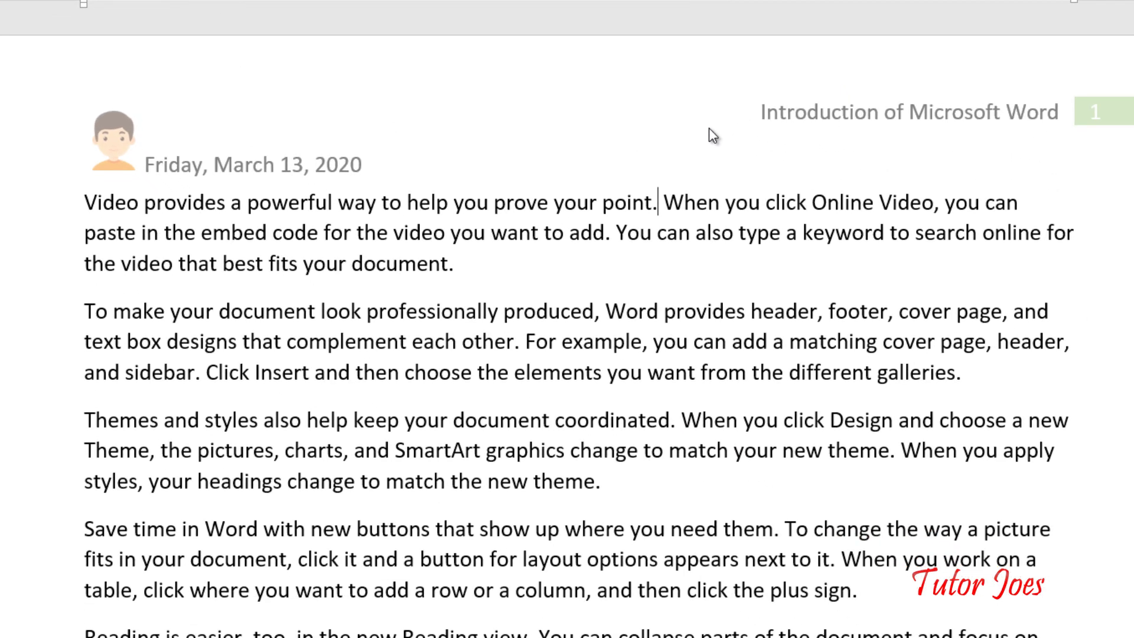
click(707, 128)
click(522, 144)
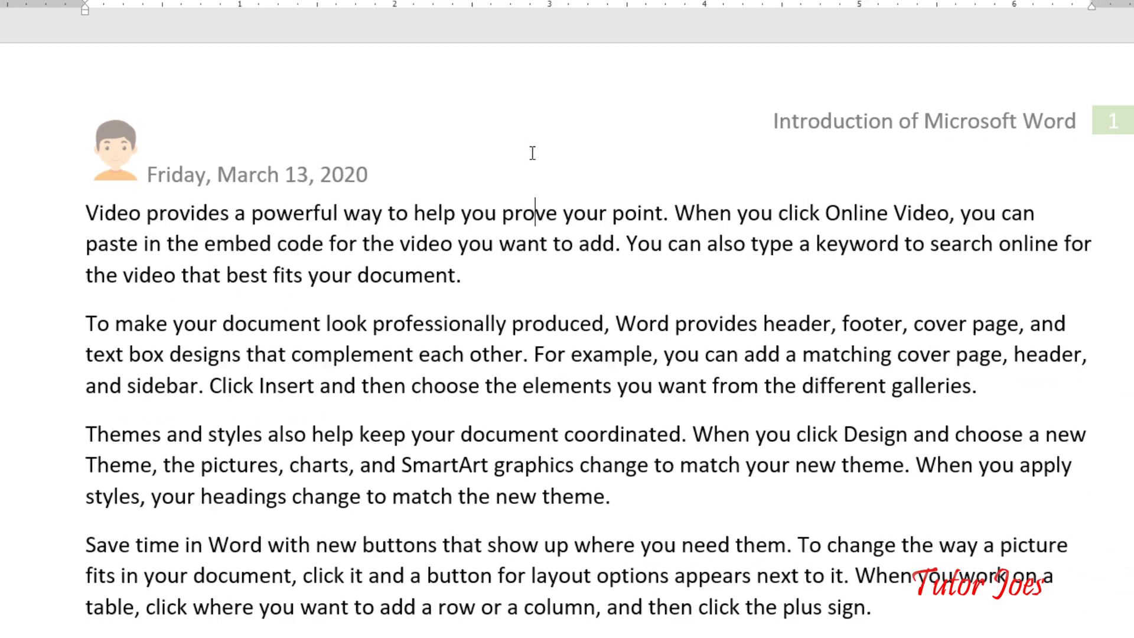
double_click(532, 153)
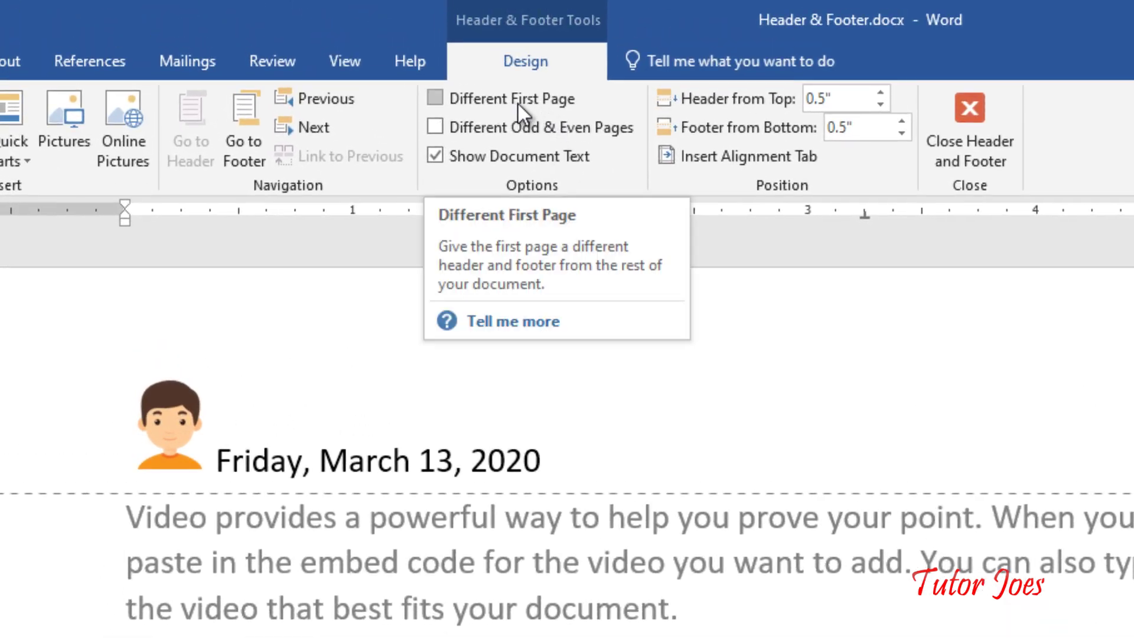
Turn on Different First Page so the first page gets its own header.
click(519, 104)
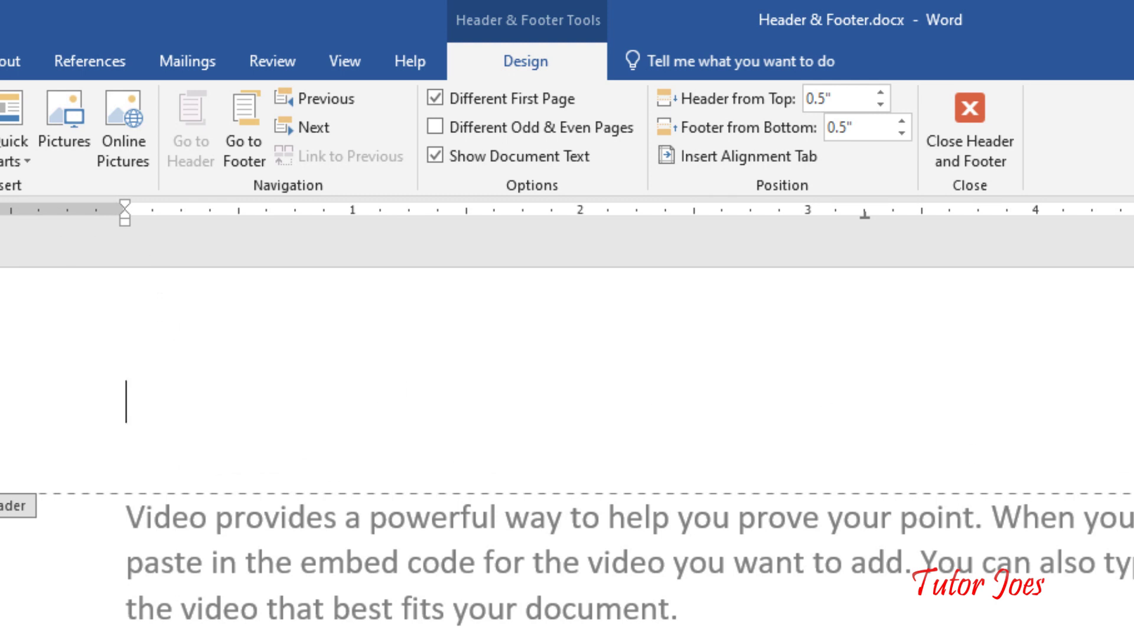
click(3, 61)
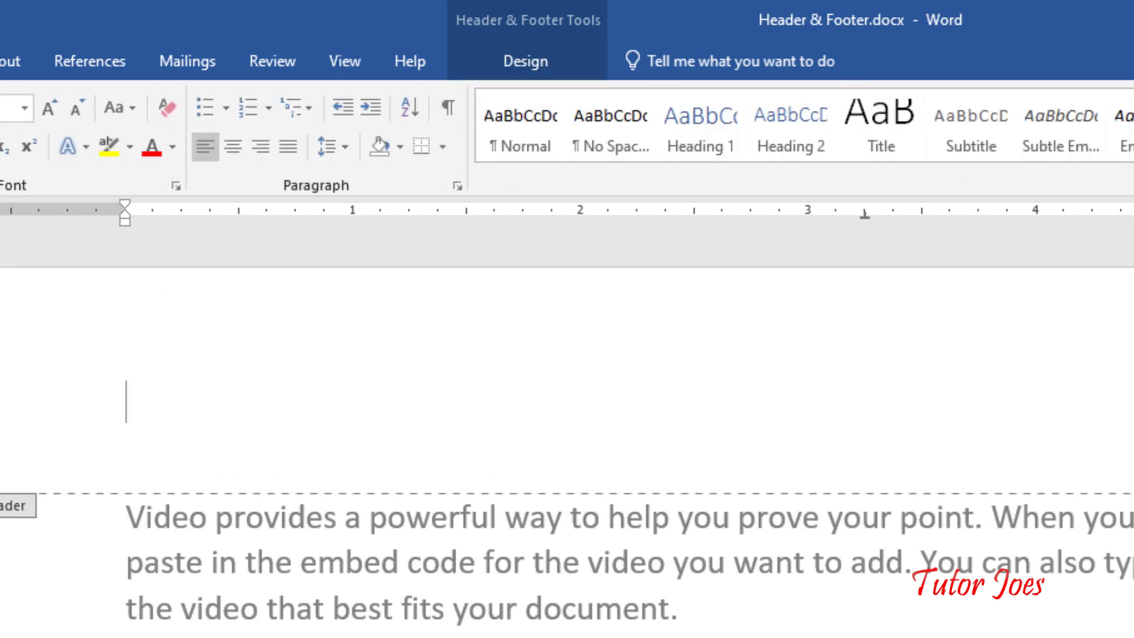
click(531, 66)
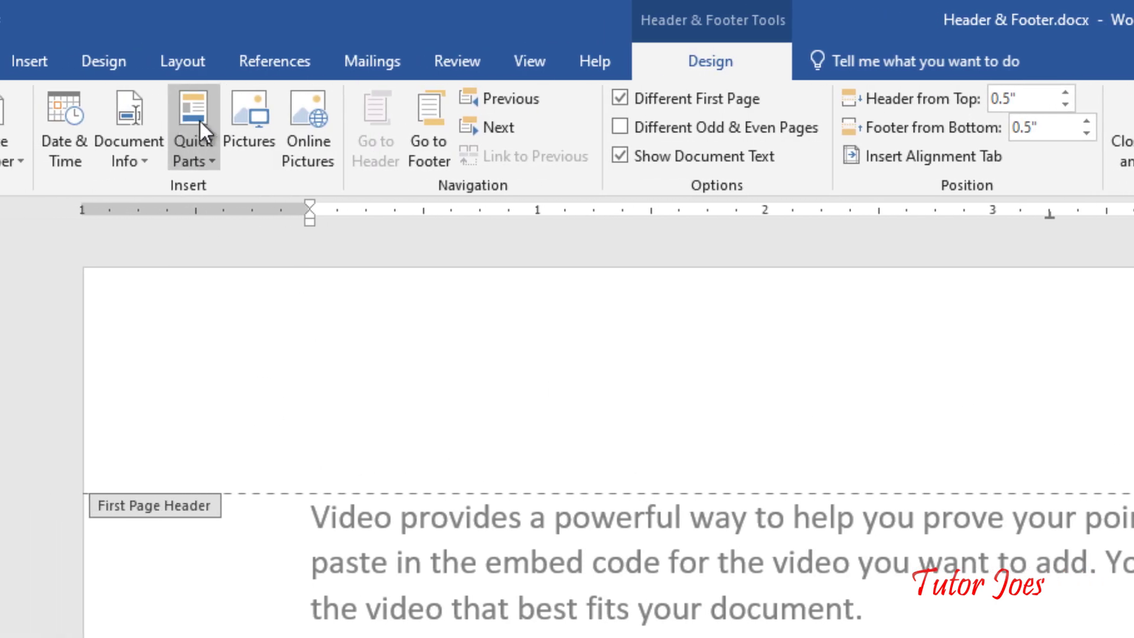
Insert the banner.png Tutor Joes logo into the first-page header, shrink it, and close the header.
click(248, 114)
scroll(878, 575, down, 5)
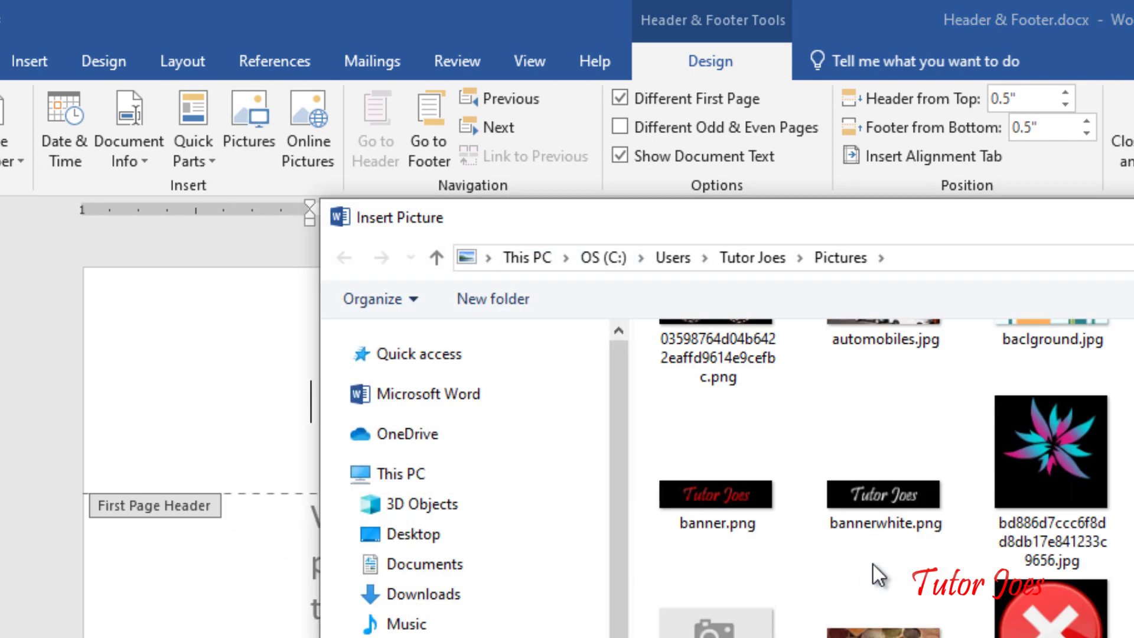
double_click(754, 517)
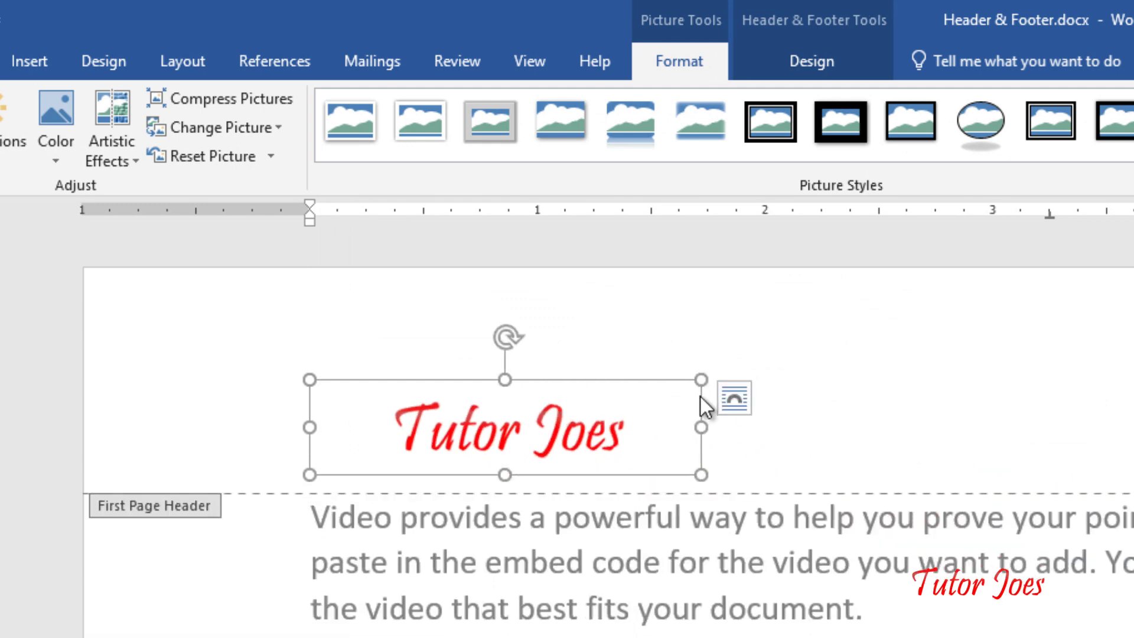
drag(703, 473, 618, 450)
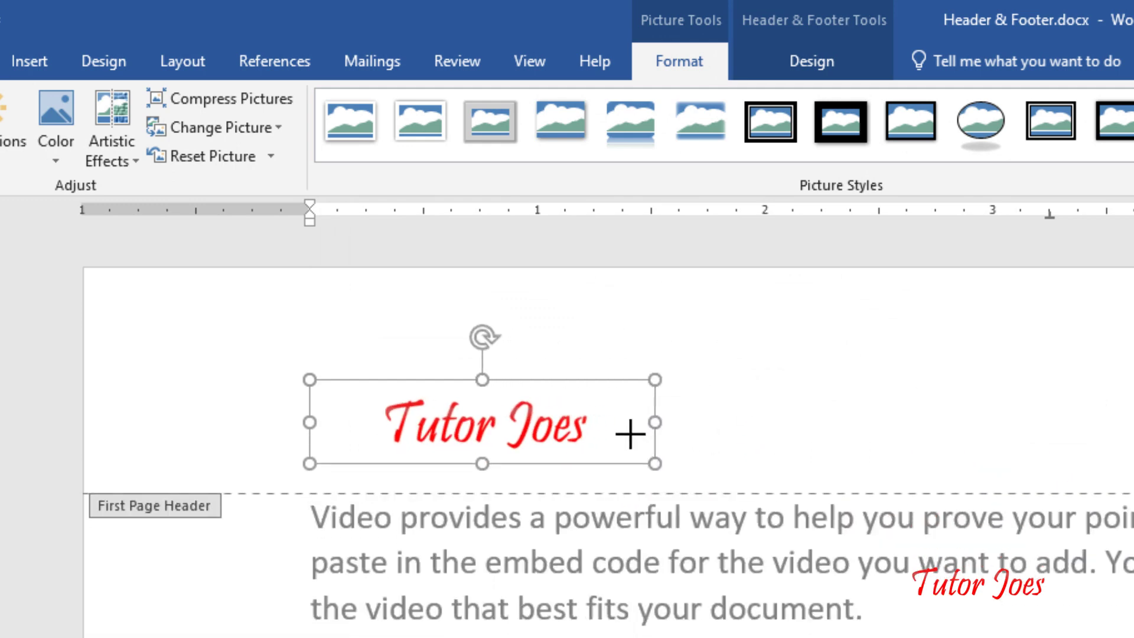
double_click(666, 576)
triple_click(666, 577)
click(459, 424)
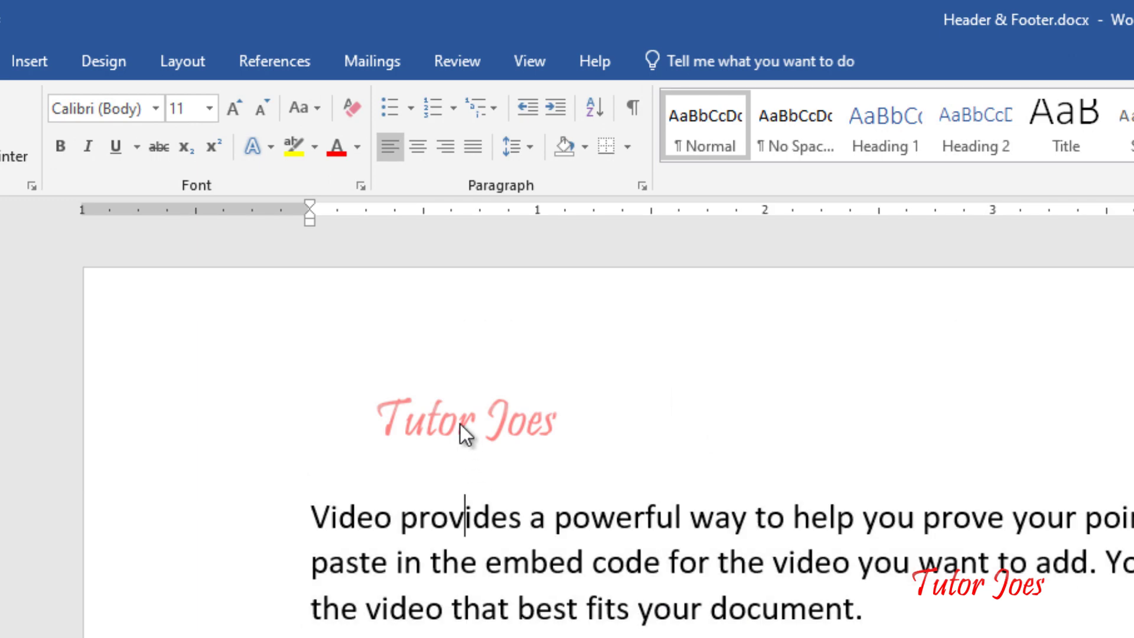
scroll(514, 620, down, 3)
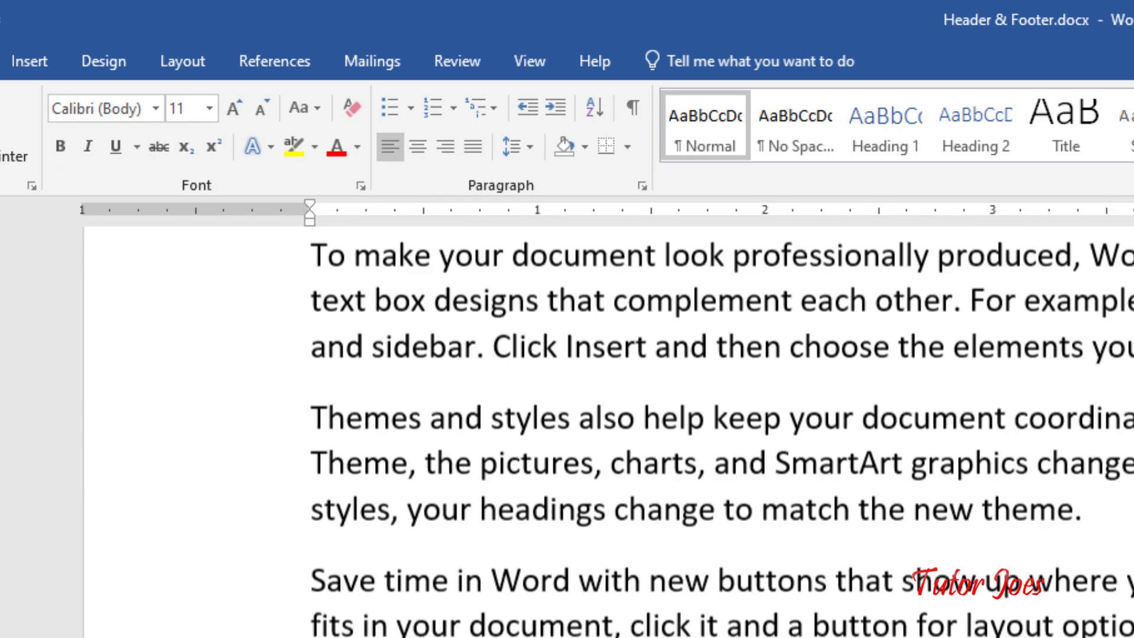
scroll(697, 543, down, 3)
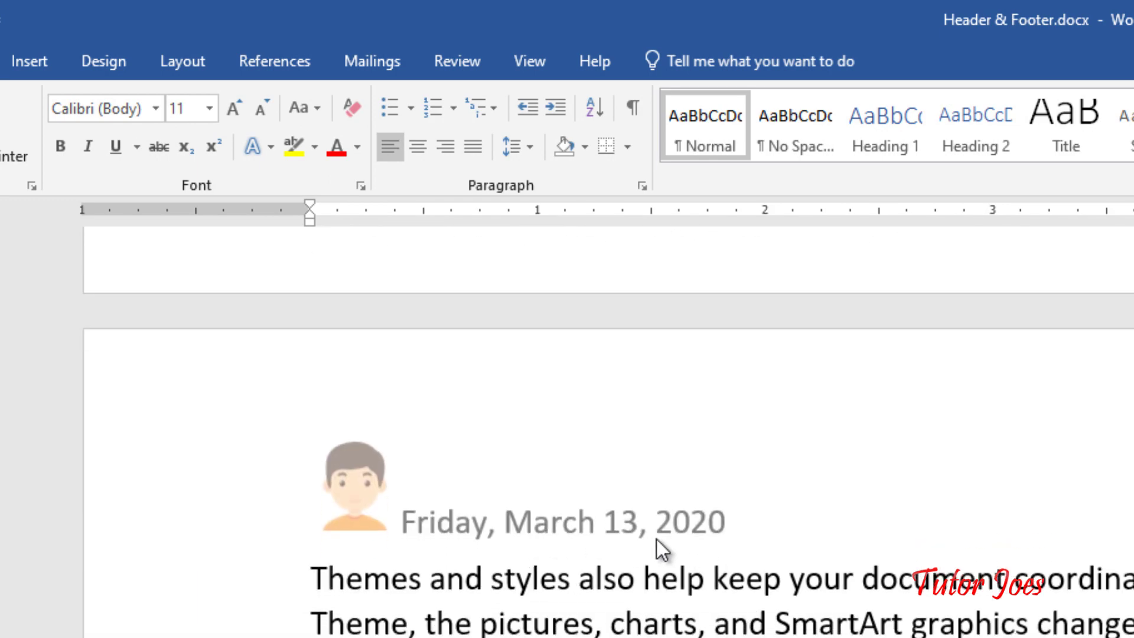
scroll(633, 537, down, 3)
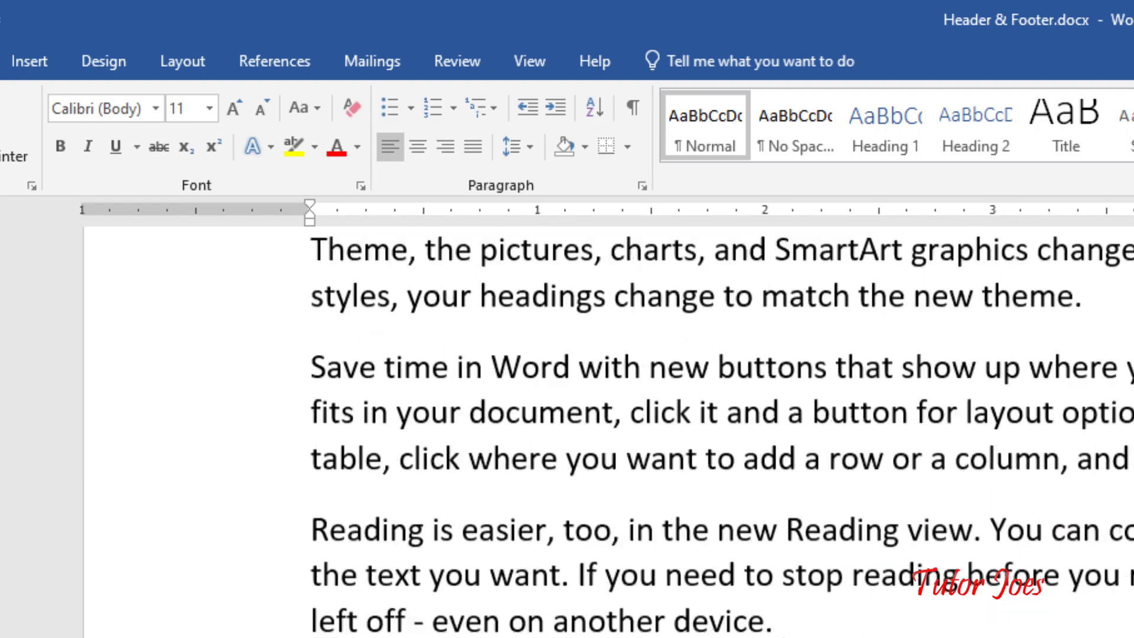
scroll(632, 536, up, 4)
scroll(608, 425, up, 5)
scroll(609, 425, up, 3)
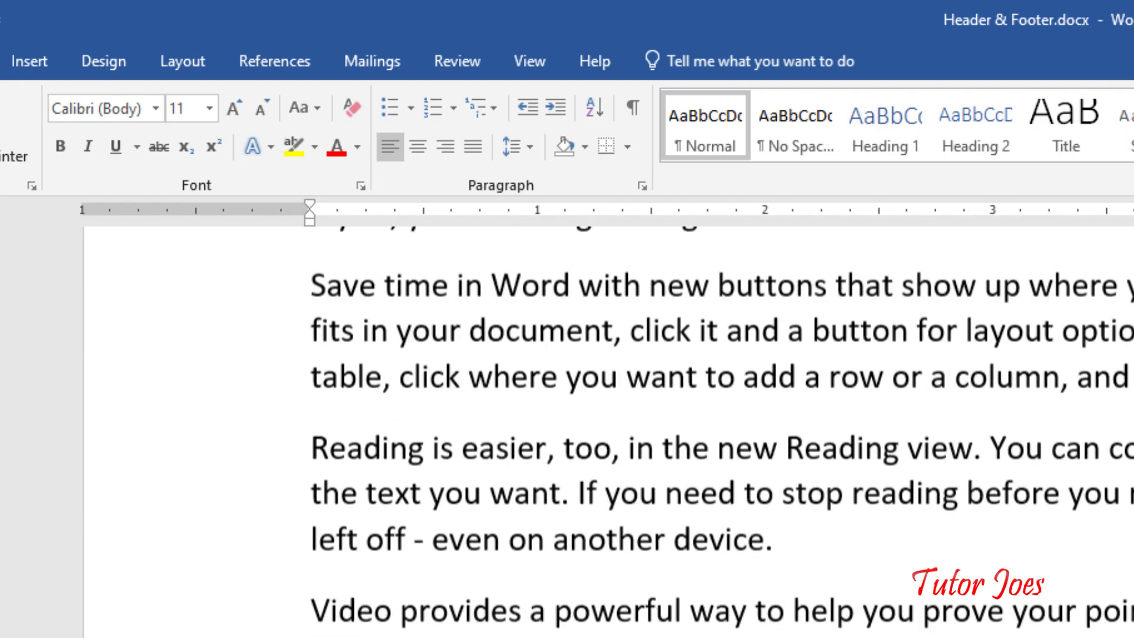
scroll(608, 425, down, 3)
scroll(608, 425, down, 3)
scroll(633, 531, up, 1)
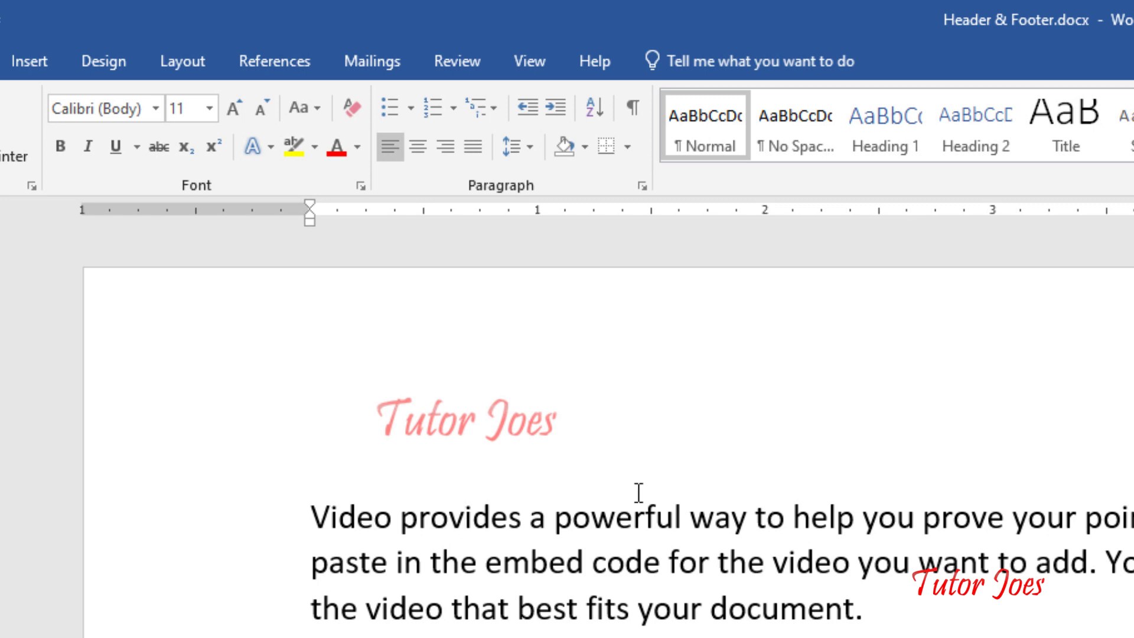